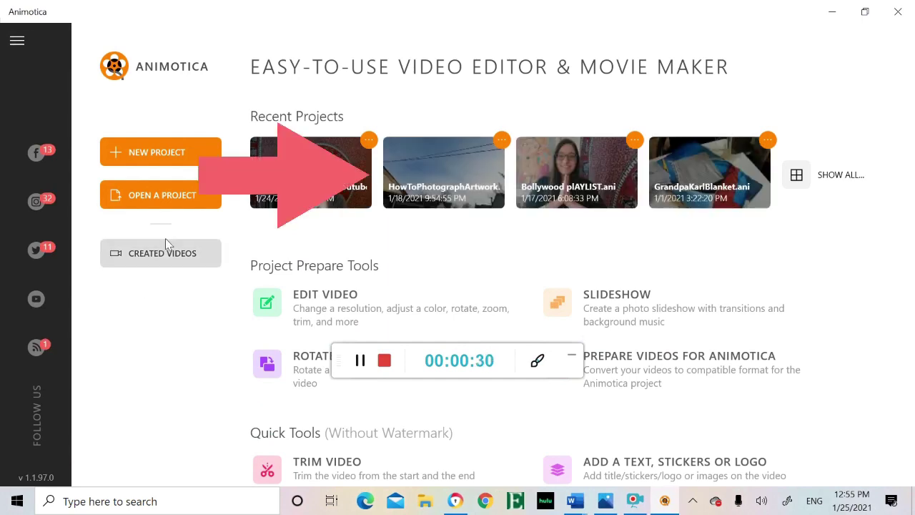
Step: Create a new empty Untitled_Project from the Animotica home screen
{"action": "left_click", "coordinate": [165, 149]}
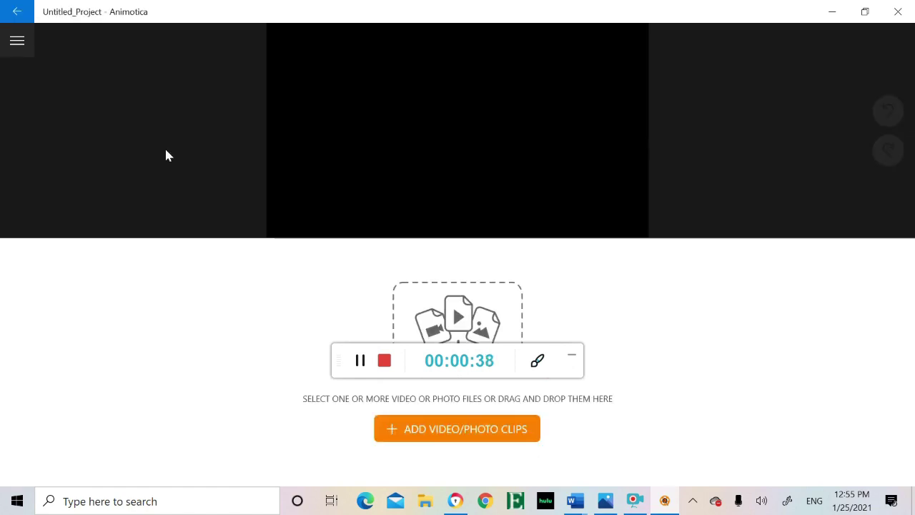
Step: Restart the new project and add the 4:11 clip from the Videos folder to the timeline
{"action": "left_click", "coordinate": [16, 13]}
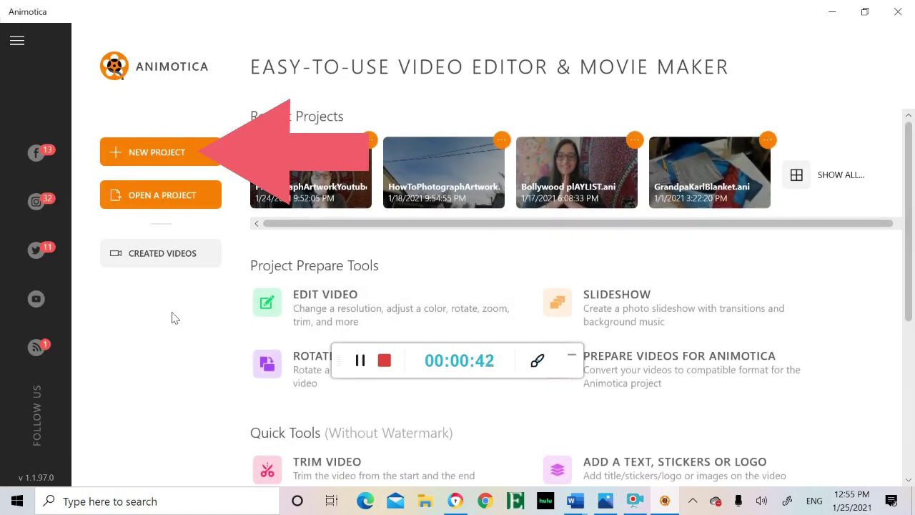
{"action": "left_click", "coordinate": [166, 153]}
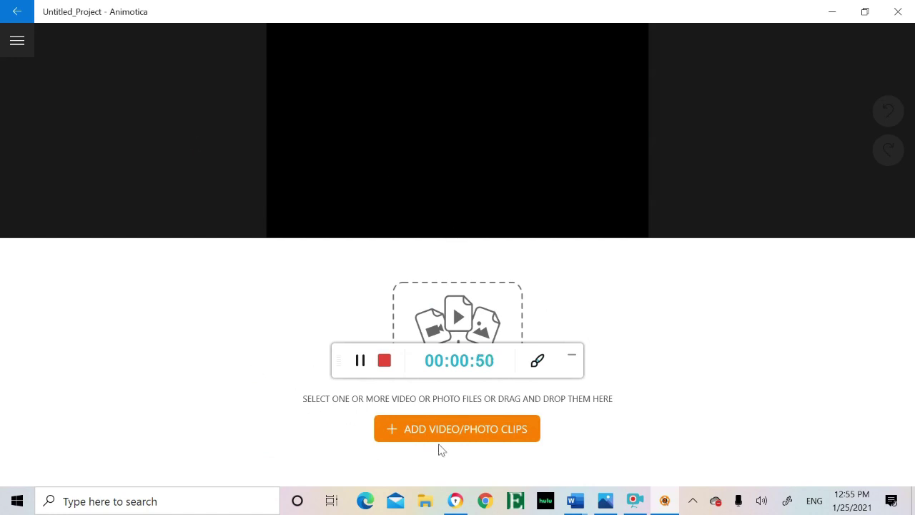
{"action": "left_click", "coordinate": [481, 436]}
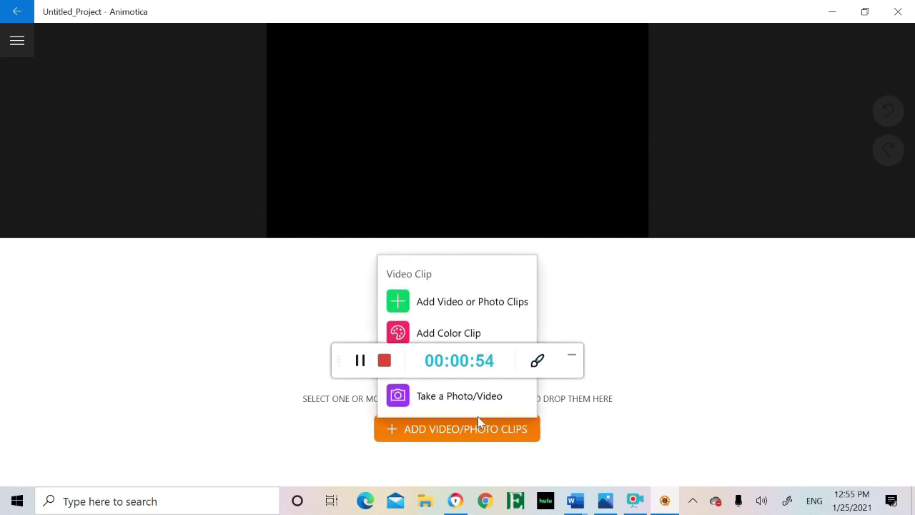
{"action": "left_click", "coordinate": [498, 301]}
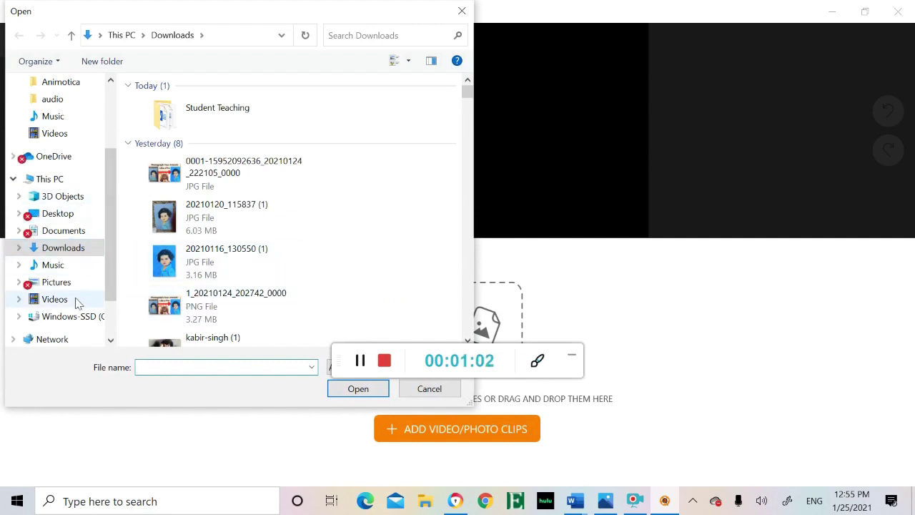
{"action": "left_click", "coordinate": [54, 299]}
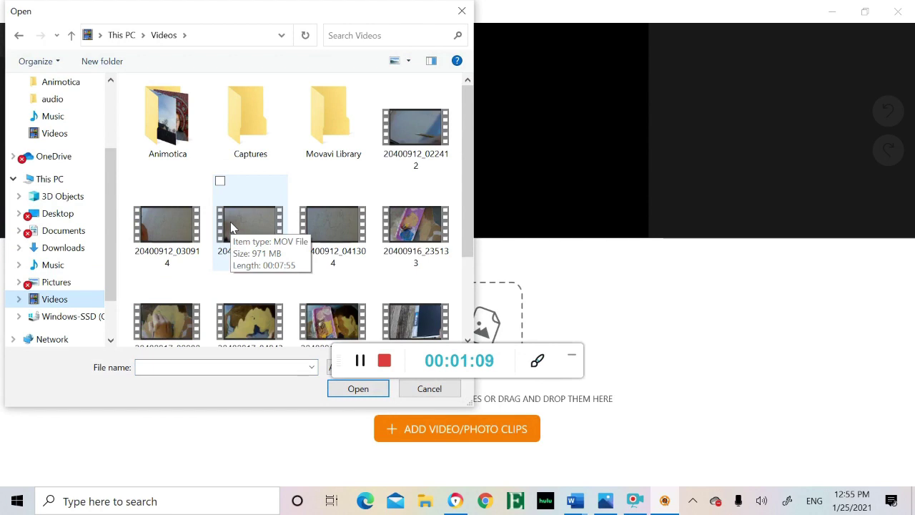
{"action": "scroll", "coordinate": [231, 228], "scroll_direction": "down", "scroll_amount": 2}
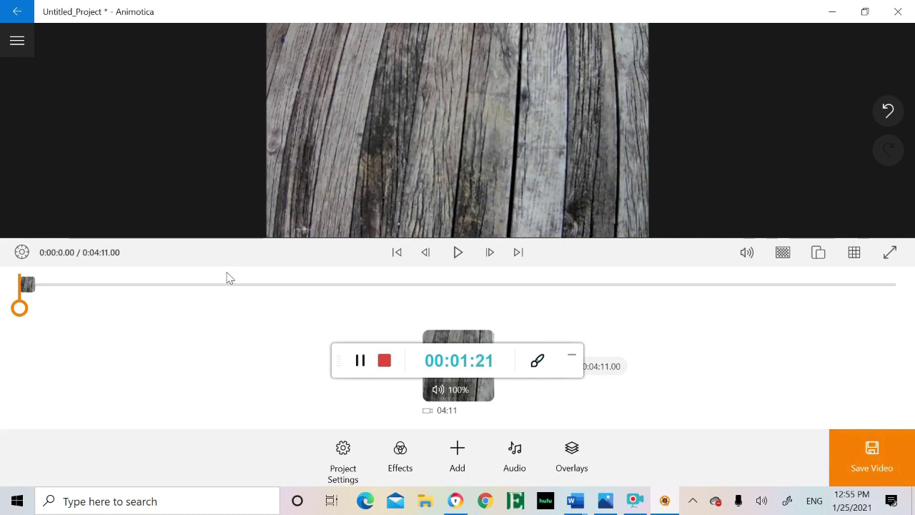
{"action": "left_click", "coordinate": [468, 342]}
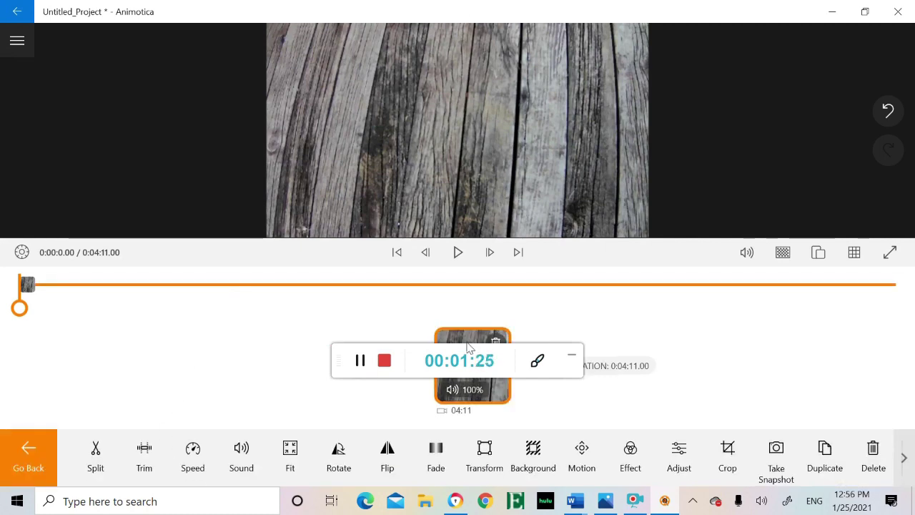
Step: Set the clip's volume to 0%
{"action": "left_click", "coordinate": [465, 391]}
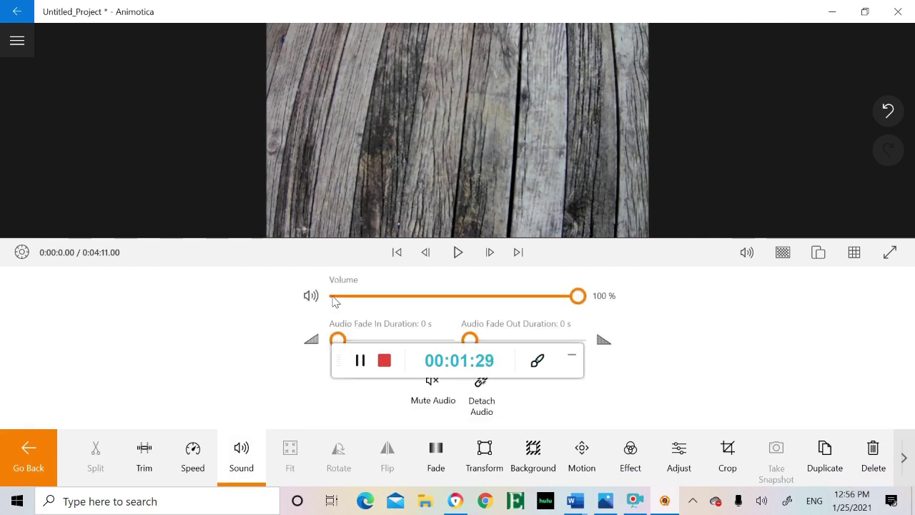
{"action": "left_click", "coordinate": [333, 297]}
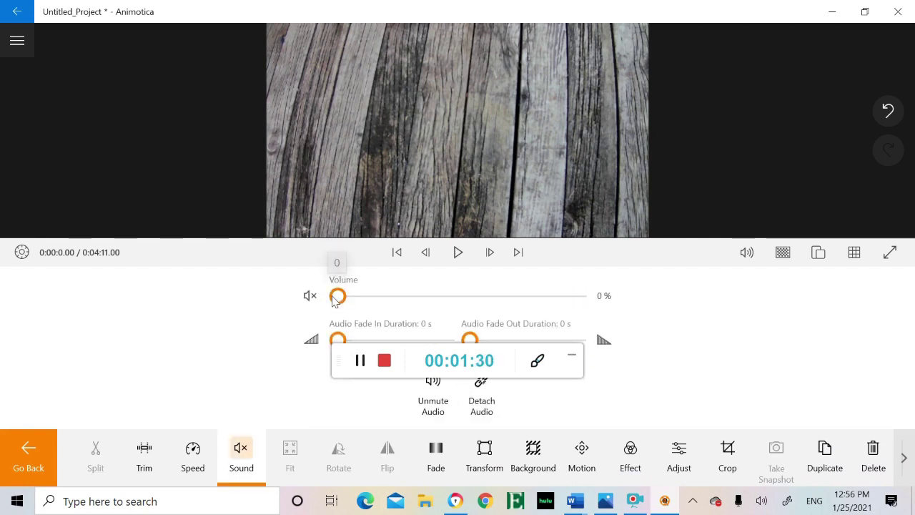
{"action": "left_click", "coordinate": [386, 296]}
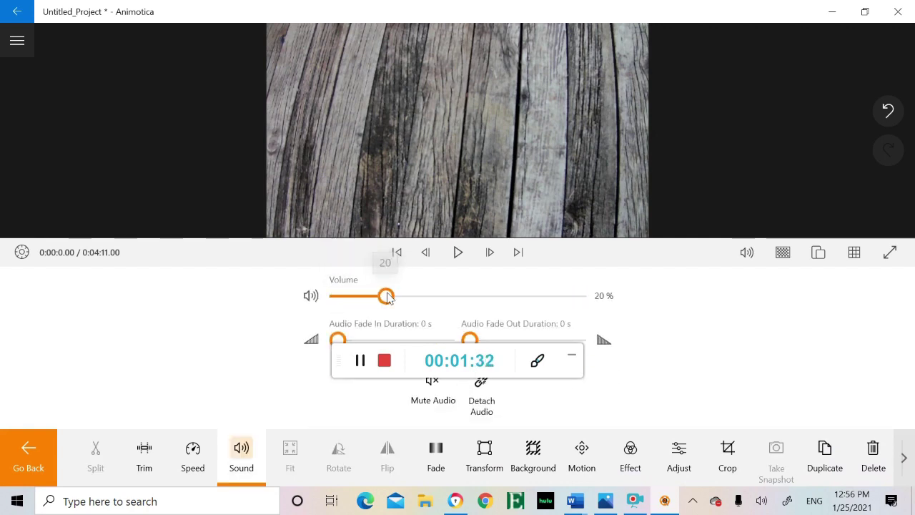
{"action": "left_click", "coordinate": [333, 297]}
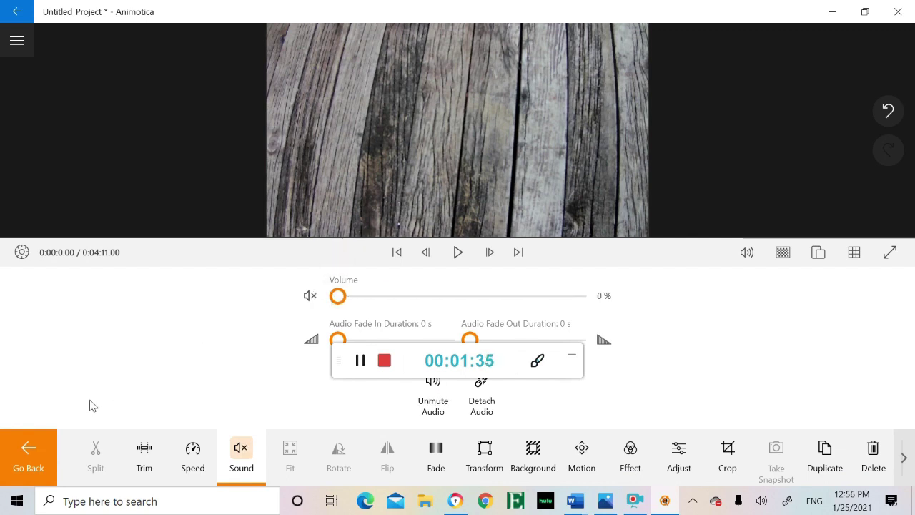
Step: Set the clip speed to 2x, shortening it to 2:05.5, and preview it to 4.73 s
{"action": "left_click", "coordinate": [191, 457]}
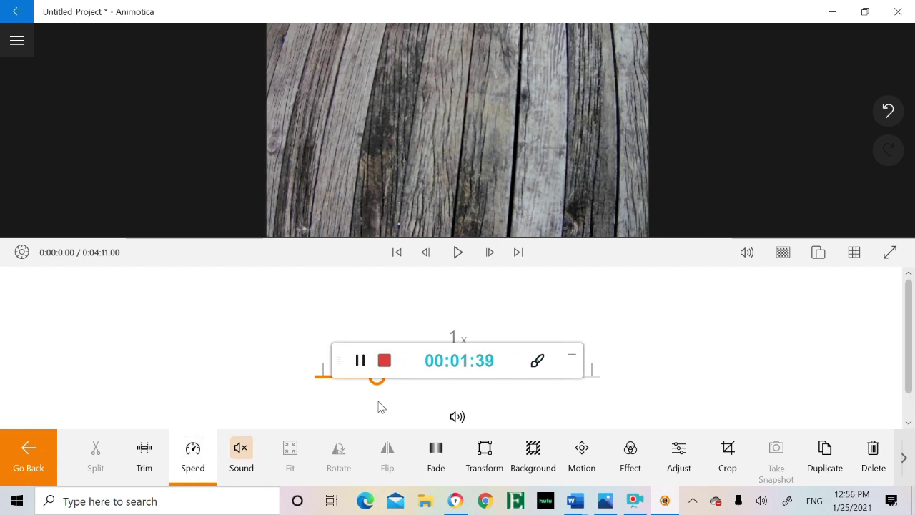
{"action": "left_click", "coordinate": [421, 354]}
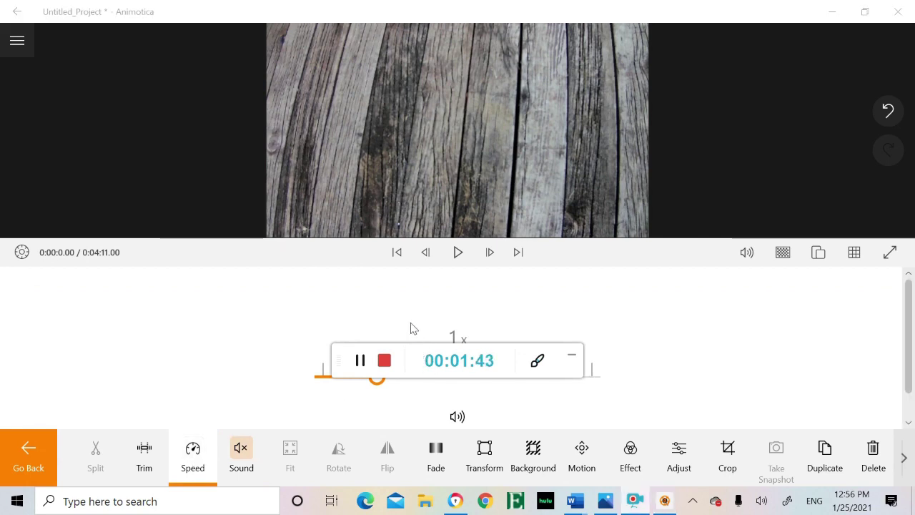
{"action": "left_click", "coordinate": [574, 358]}
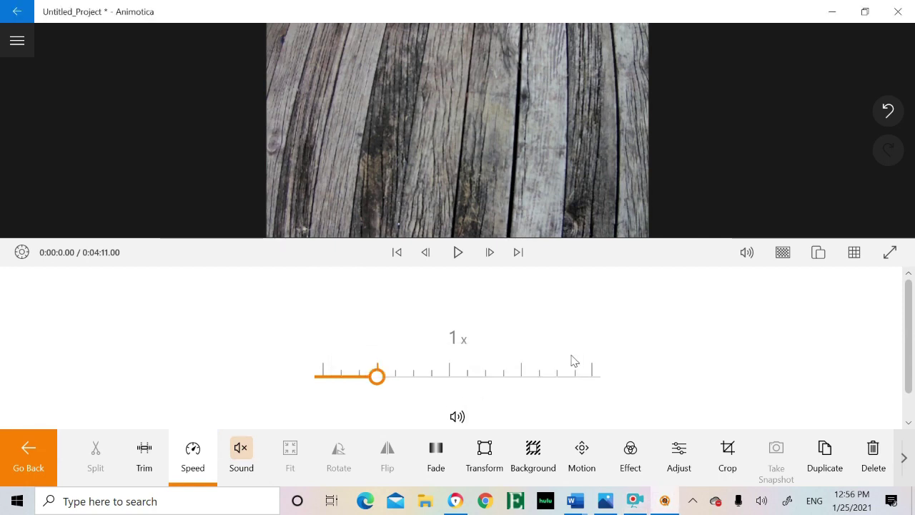
{"action": "left_click", "coordinate": [448, 376]}
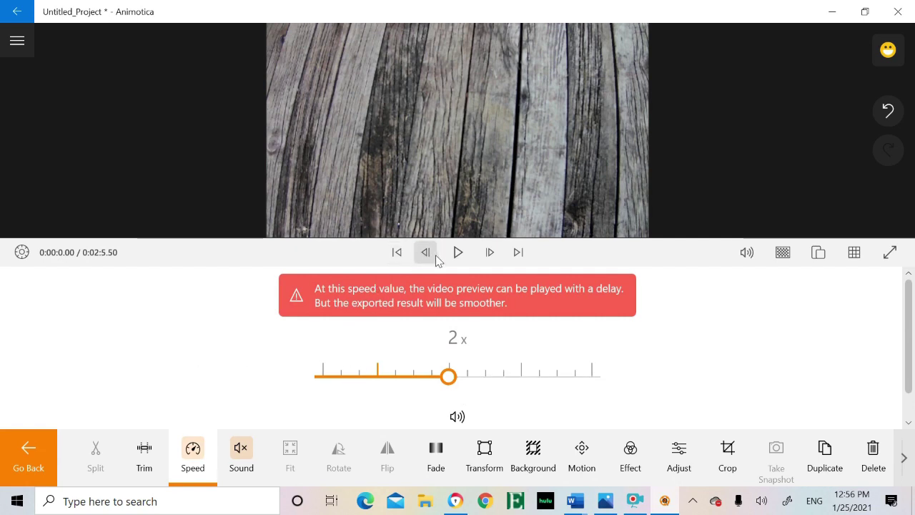
{"action": "left_click", "coordinate": [457, 253]}
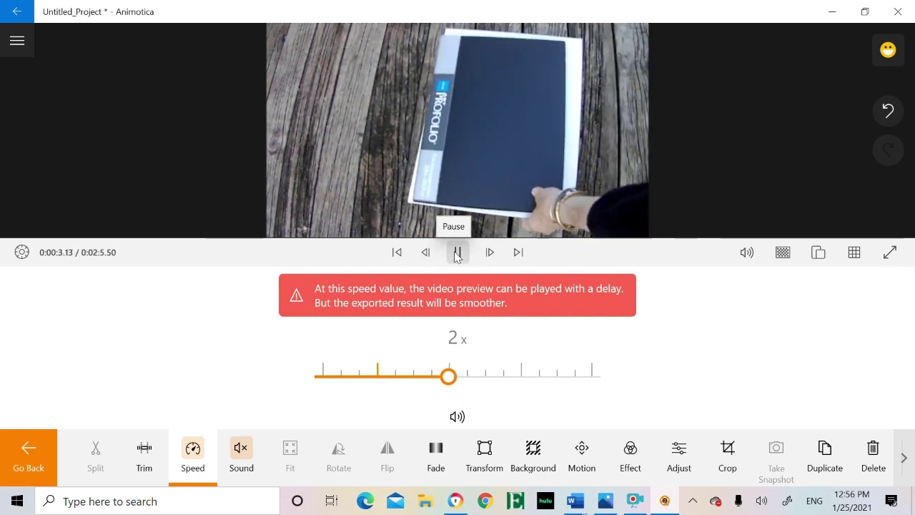
{"action": "left_click", "coordinate": [457, 256]}
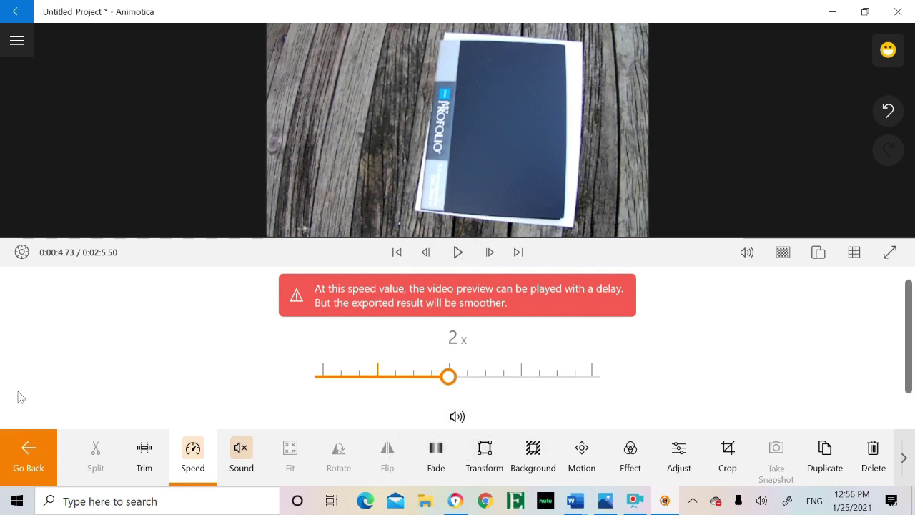
{"action": "left_click", "coordinate": [27, 451]}
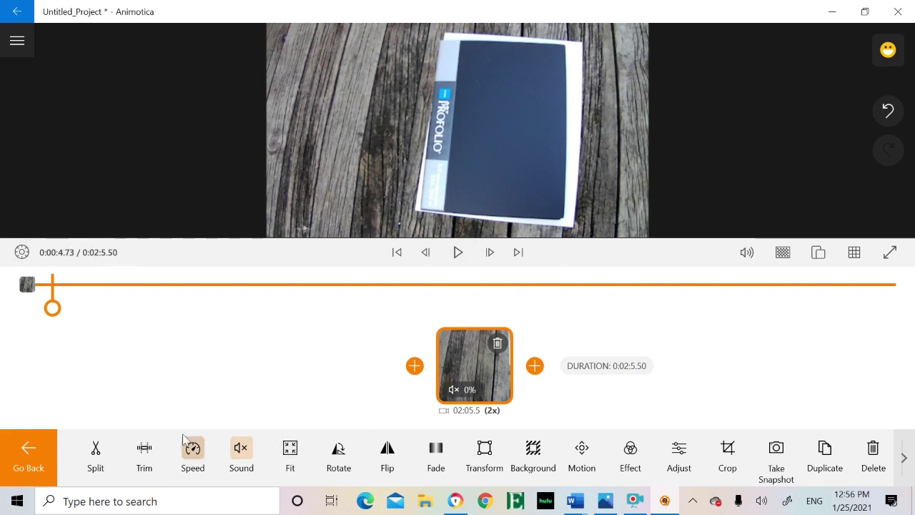
Step: Split the clip at 4.73 s and 7.24 s, then delete the 2.52-second middle piece
{"action": "left_click", "coordinate": [98, 456]}
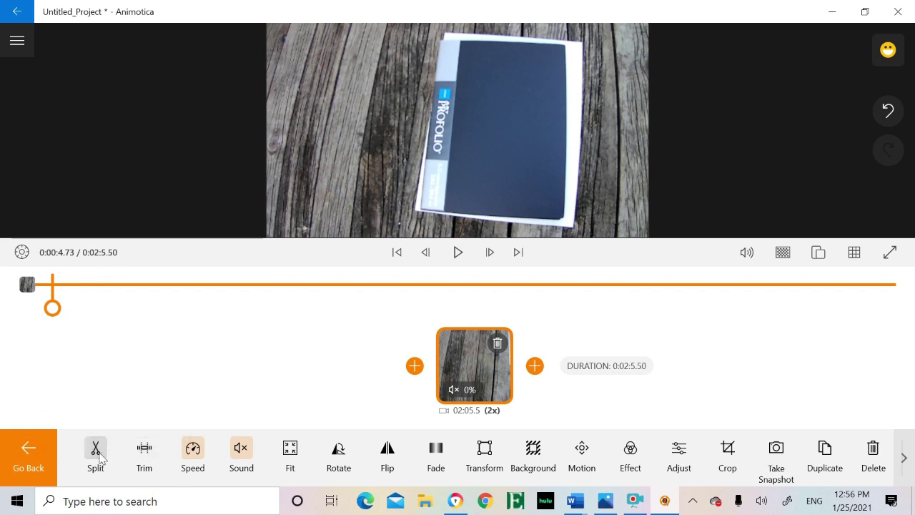
{"action": "left_click", "coordinate": [458, 252]}
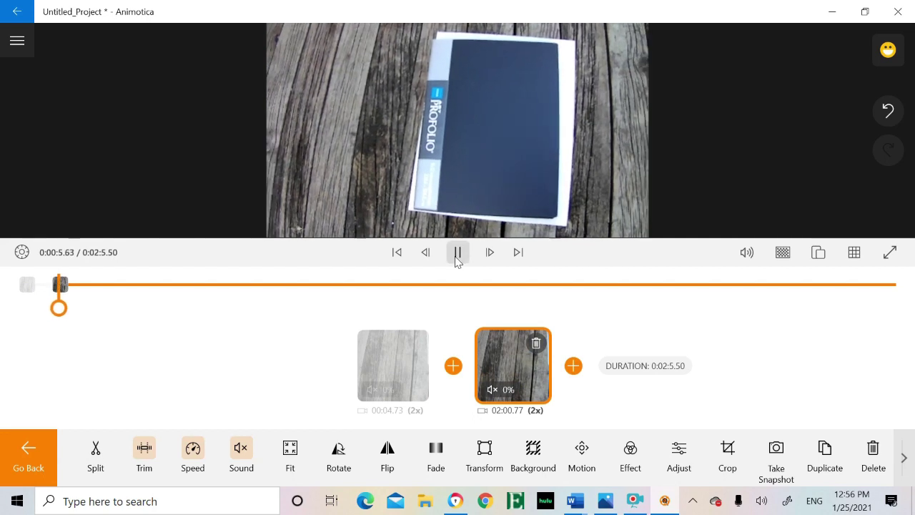
{"action": "left_click", "coordinate": [457, 254]}
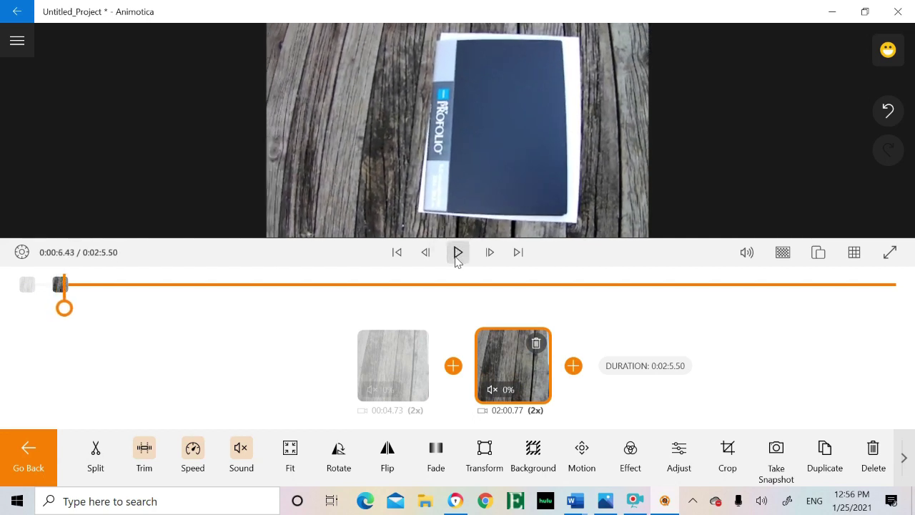
{"action": "left_click", "coordinate": [458, 254]}
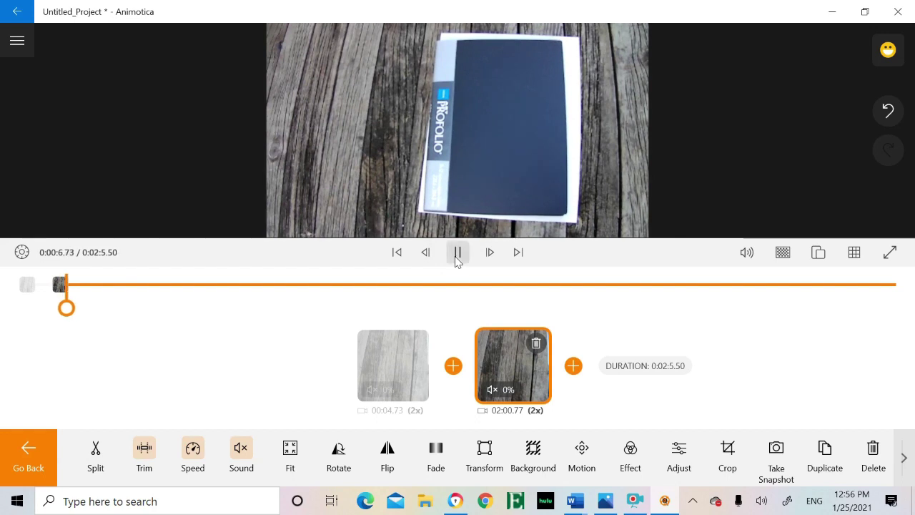
{"action": "left_click", "coordinate": [456, 259]}
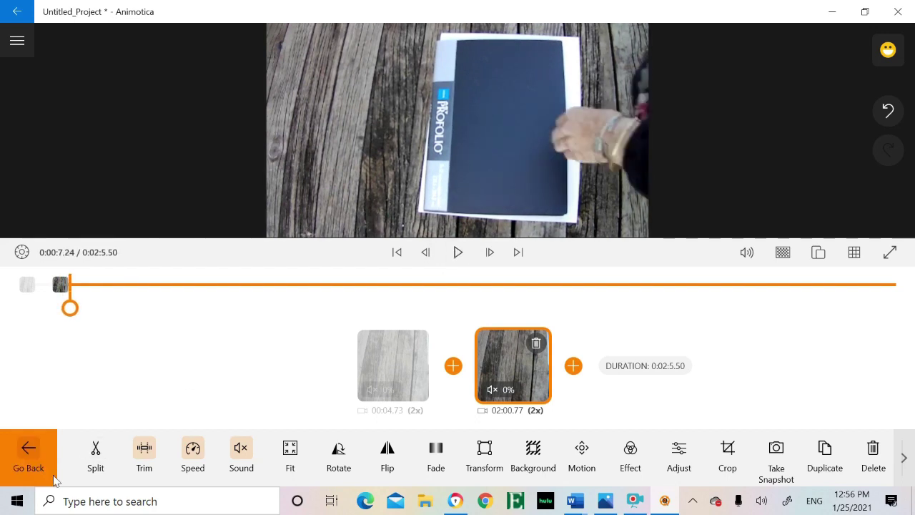
{"action": "left_click", "coordinate": [95, 452]}
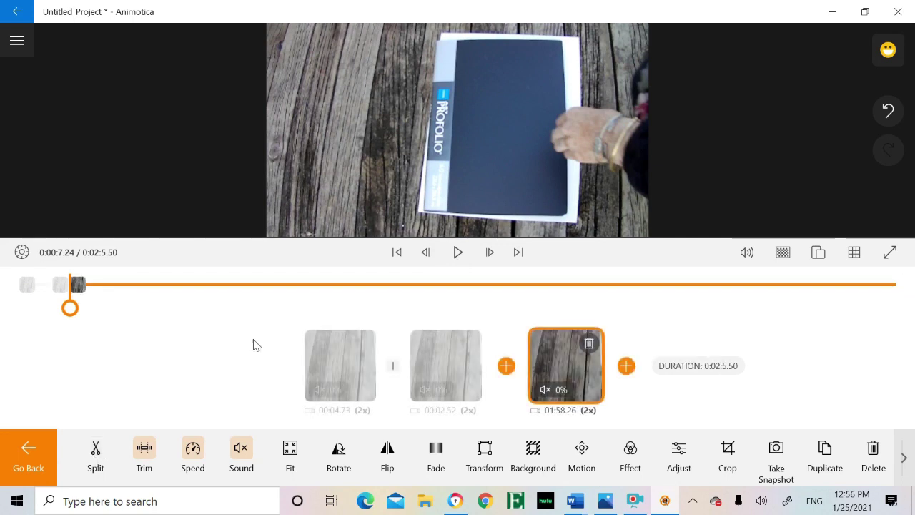
{"action": "left_click", "coordinate": [427, 339]}
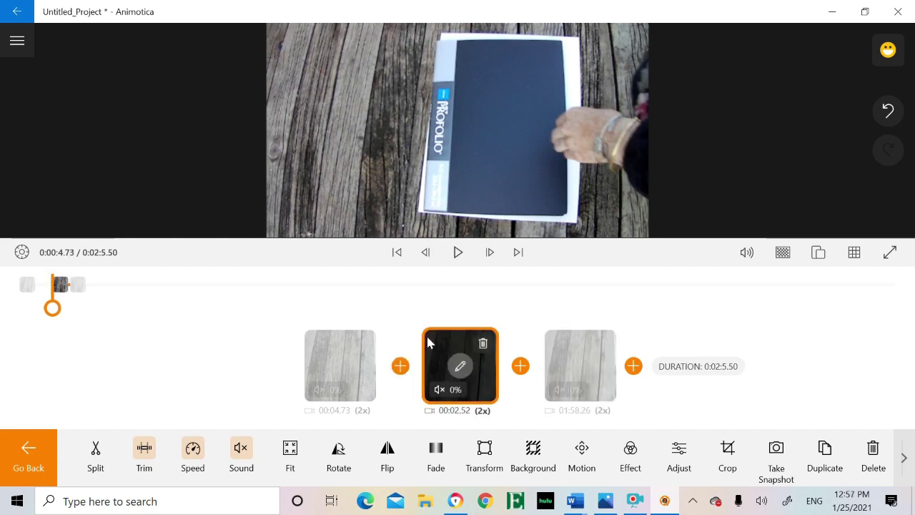
{"action": "left_click", "coordinate": [484, 344]}
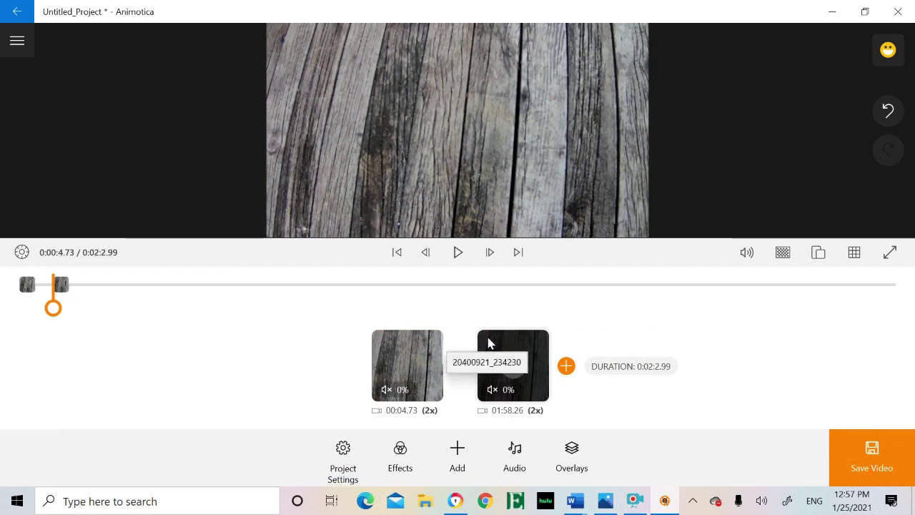
Step: Try a Fade White transition between the two clips and preview it
{"action": "left_click", "coordinate": [461, 366]}
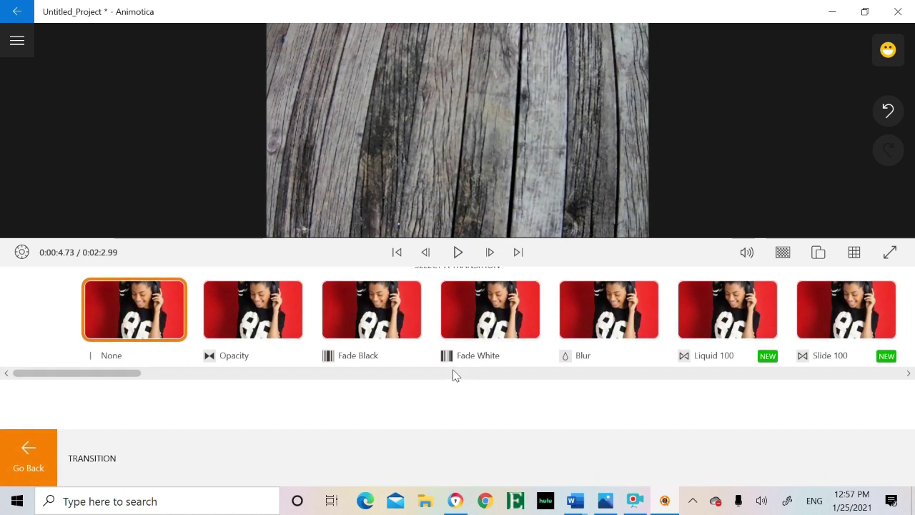
{"action": "left_click", "coordinate": [501, 316]}
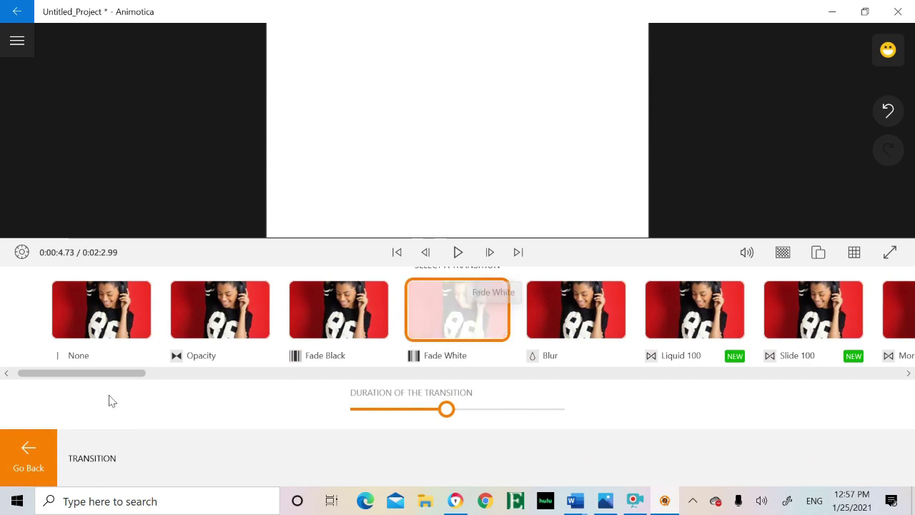
{"action": "left_click", "coordinate": [27, 465]}
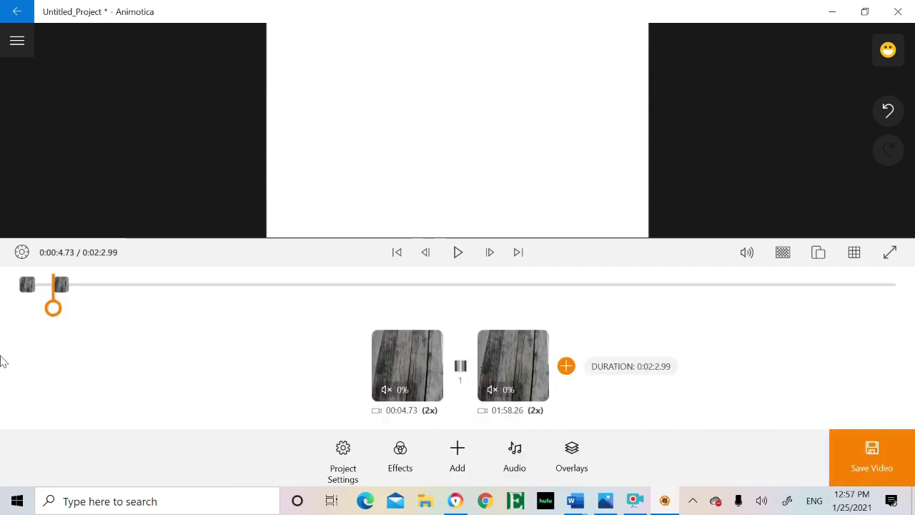
{"action": "left_click_drag", "start_coordinate": [53, 295], "coordinate": [49, 294]}
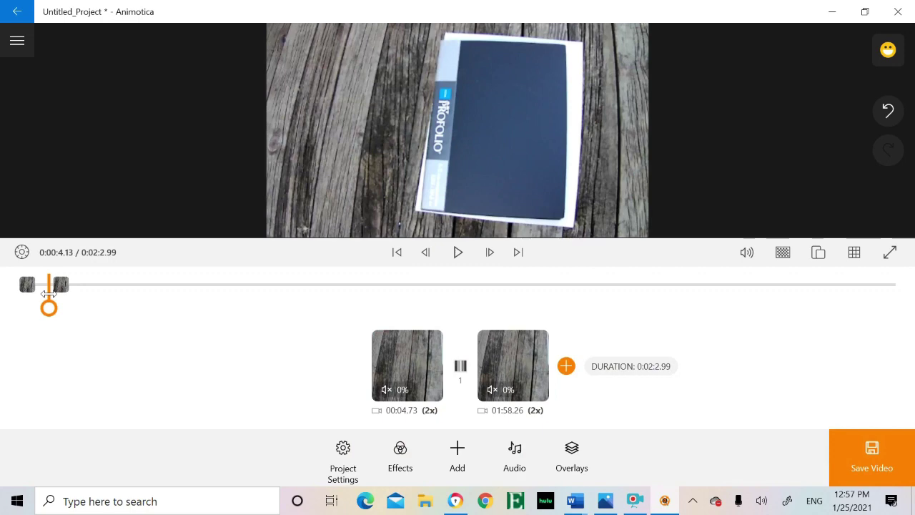
{"action": "left_click", "coordinate": [458, 251]}
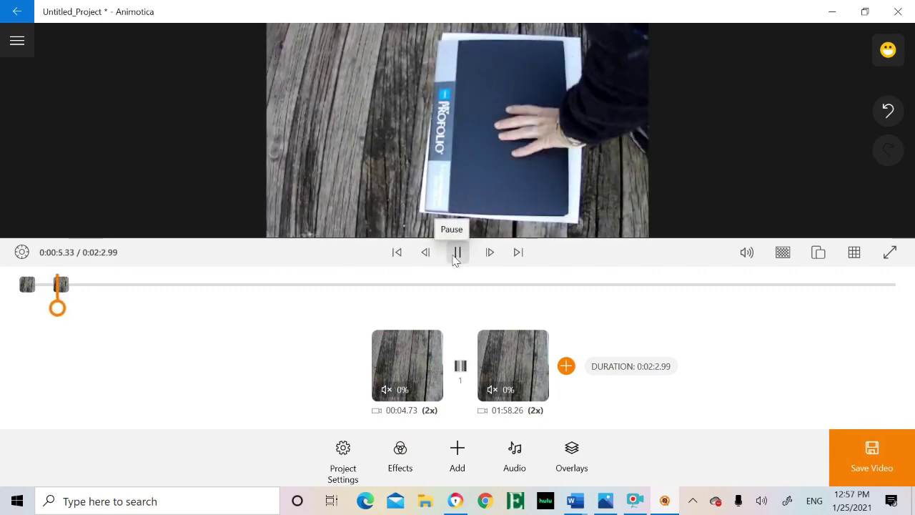
{"action": "left_click", "coordinate": [457, 253]}
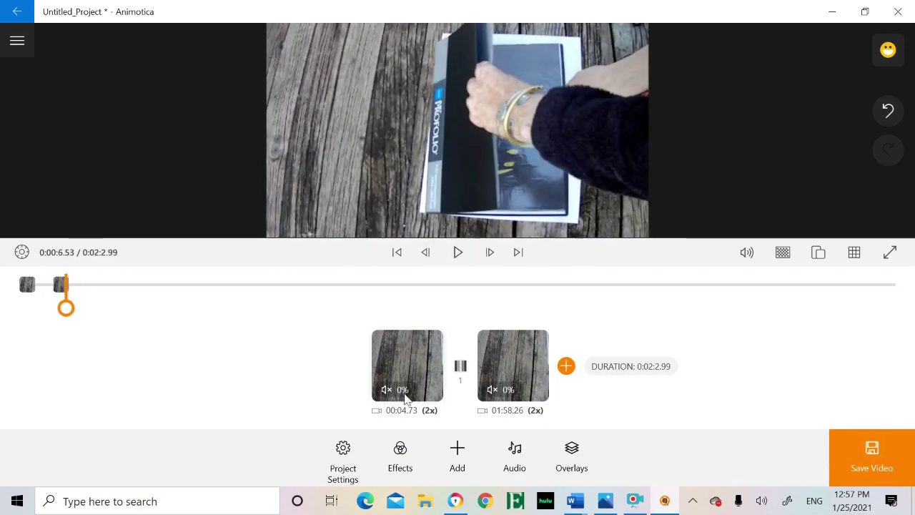
Step: Swap in the Liquid 100 transition and preview it from 0:03.08
{"action": "left_click", "coordinate": [462, 371]}
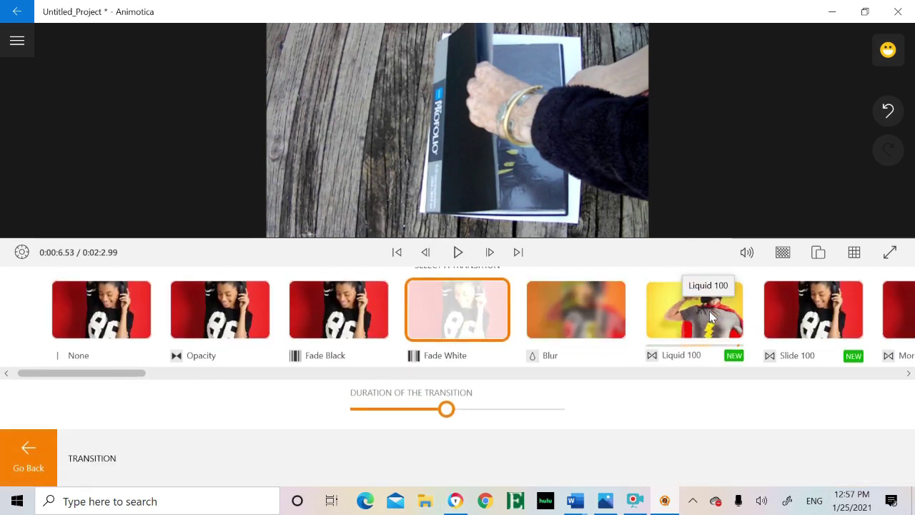
{"action": "left_click", "coordinate": [711, 315]}
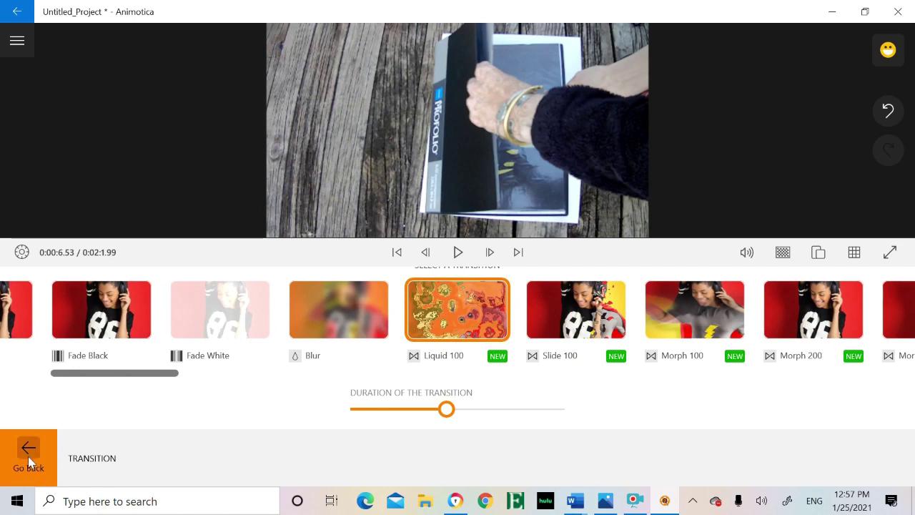
{"action": "left_click", "coordinate": [28, 457]}
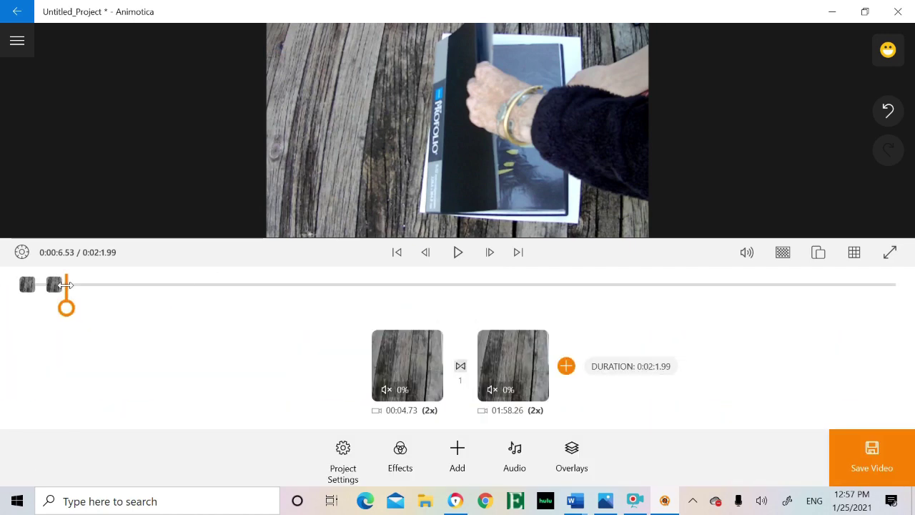
{"action": "left_click_drag", "start_coordinate": [66, 285], "coordinate": [41, 283]}
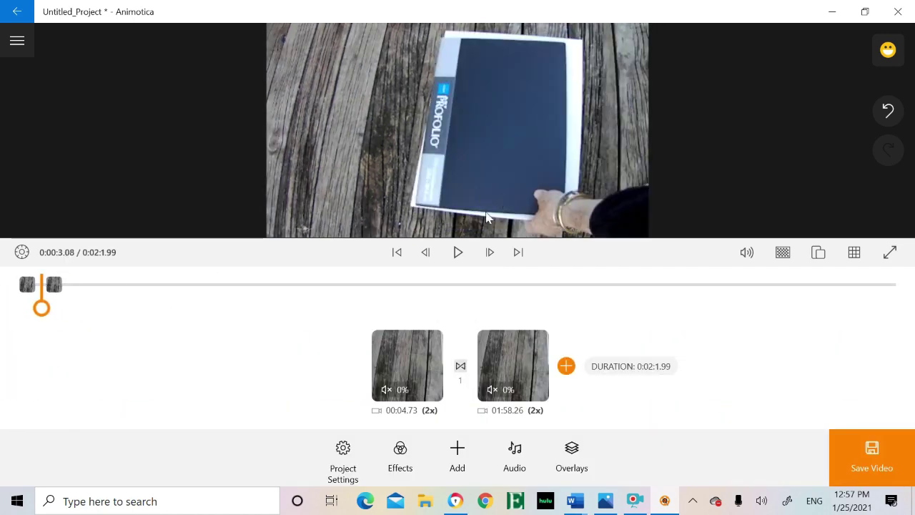
{"action": "left_click", "coordinate": [458, 252]}
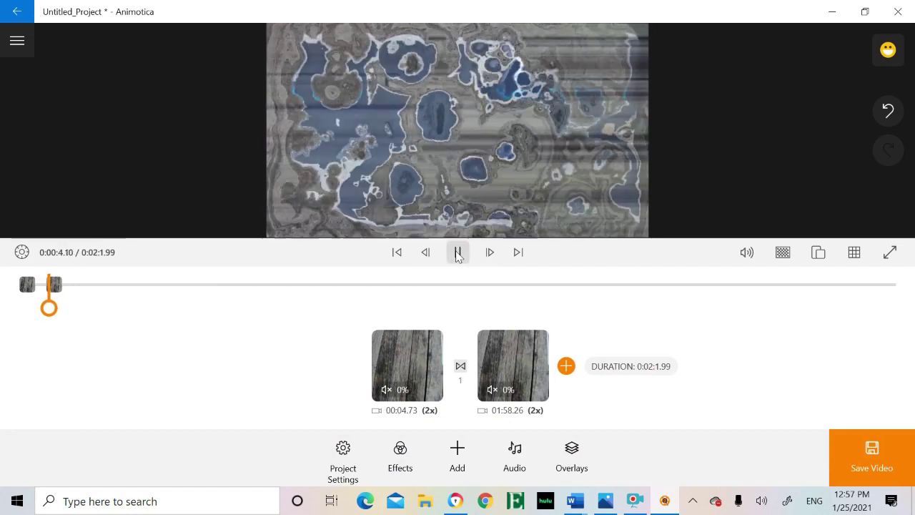
{"action": "left_click", "coordinate": [458, 255]}
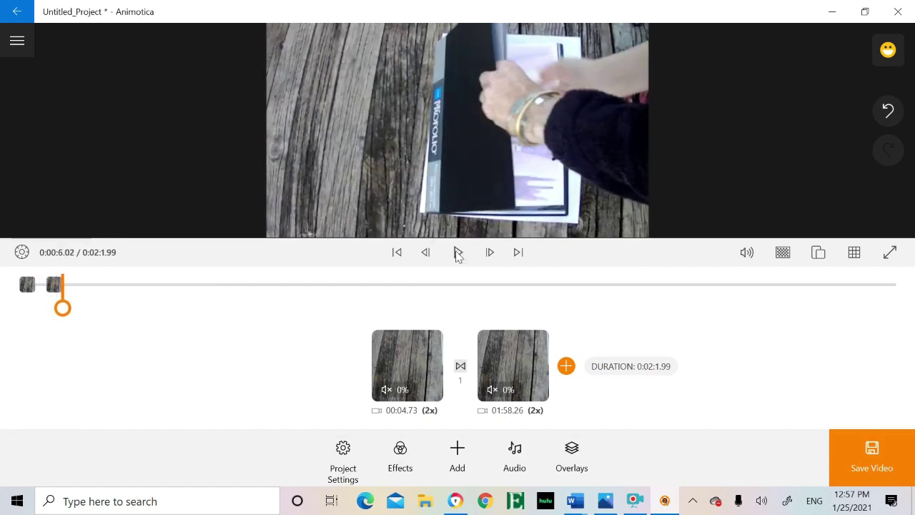
Step: Set the transition to None so the clips cut directly
{"action": "left_click", "coordinate": [460, 367]}
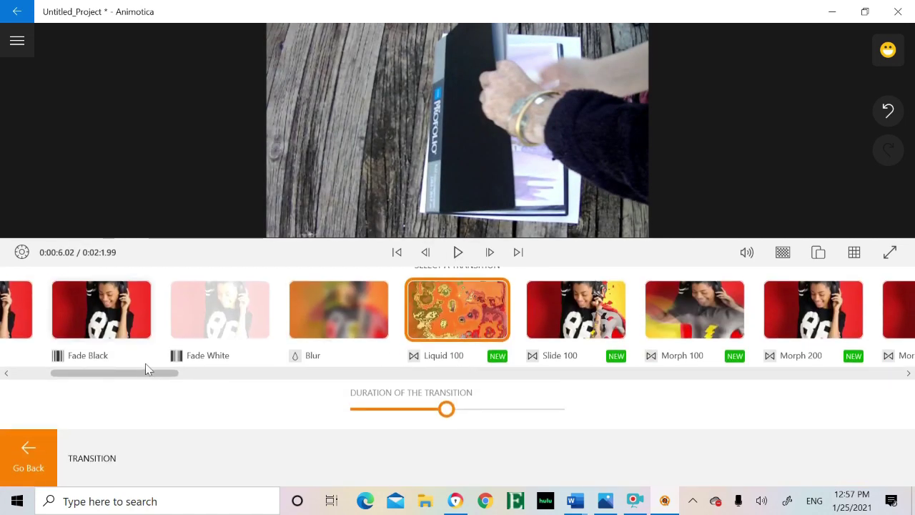
{"action": "left_click_drag", "start_coordinate": [136, 379], "coordinate": [25, 384]}
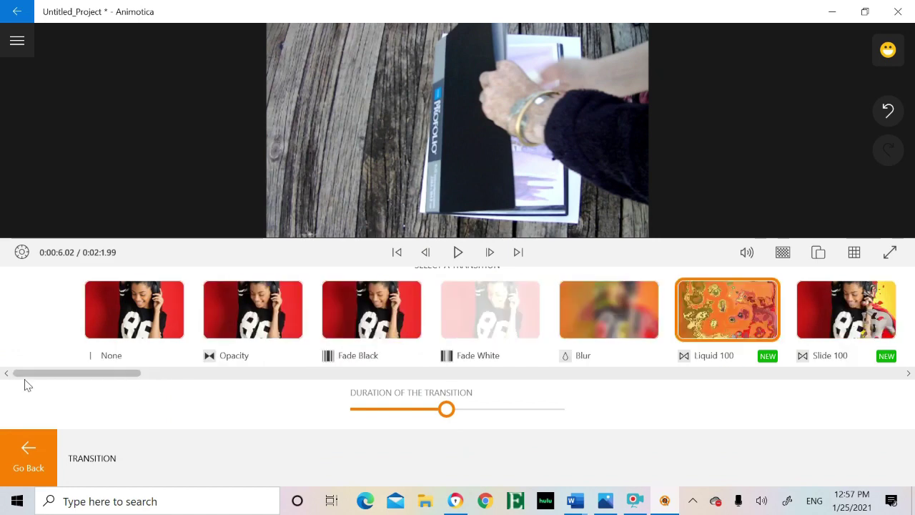
{"action": "left_click", "coordinate": [122, 318]}
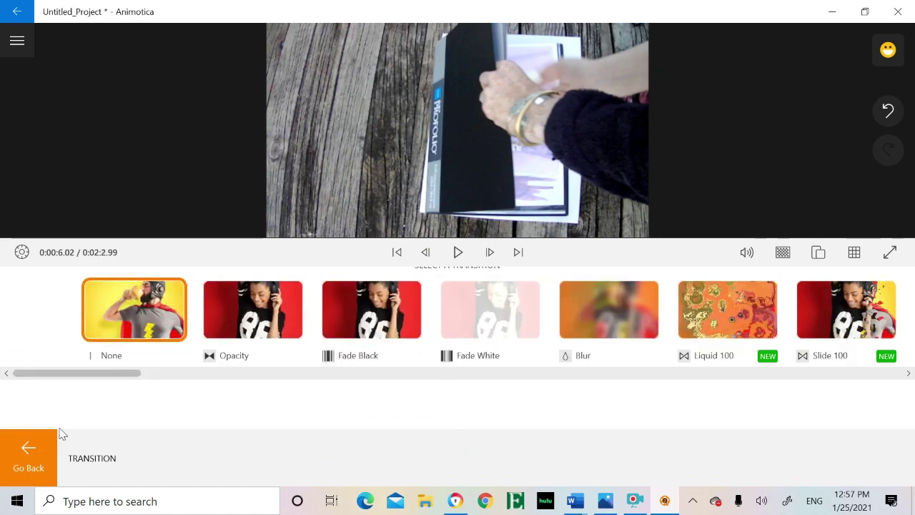
{"action": "left_click", "coordinate": [32, 458]}
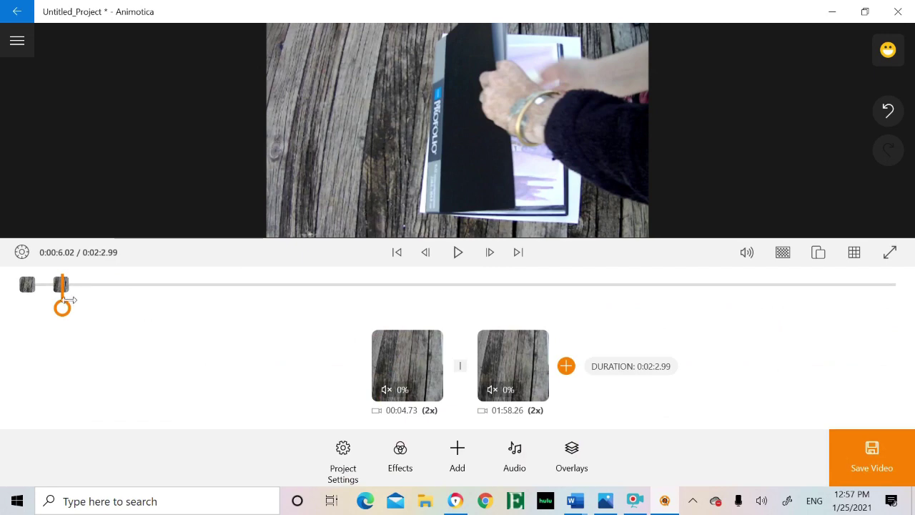
{"action": "left_click_drag", "start_coordinate": [64, 299], "coordinate": [50, 299]}
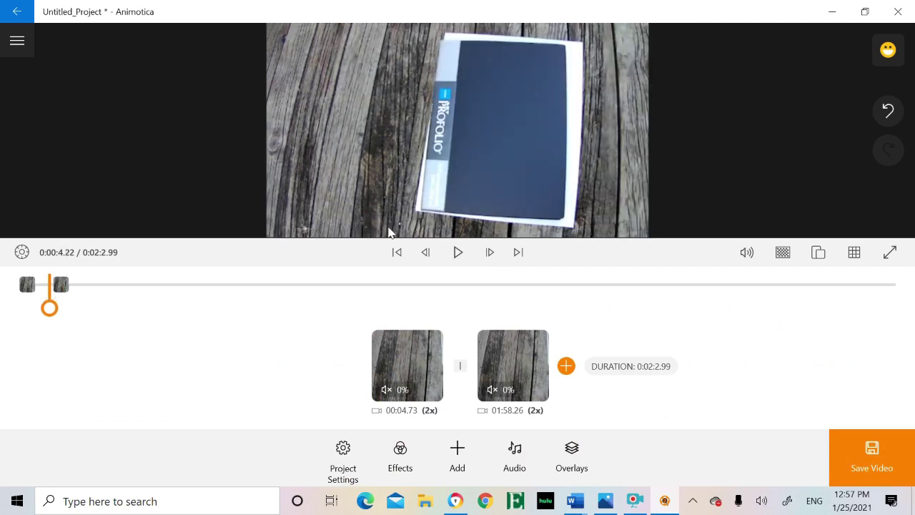
Step: Preview the cut and briefly check the all-clips effects panel
{"action": "left_click", "coordinate": [458, 254]}
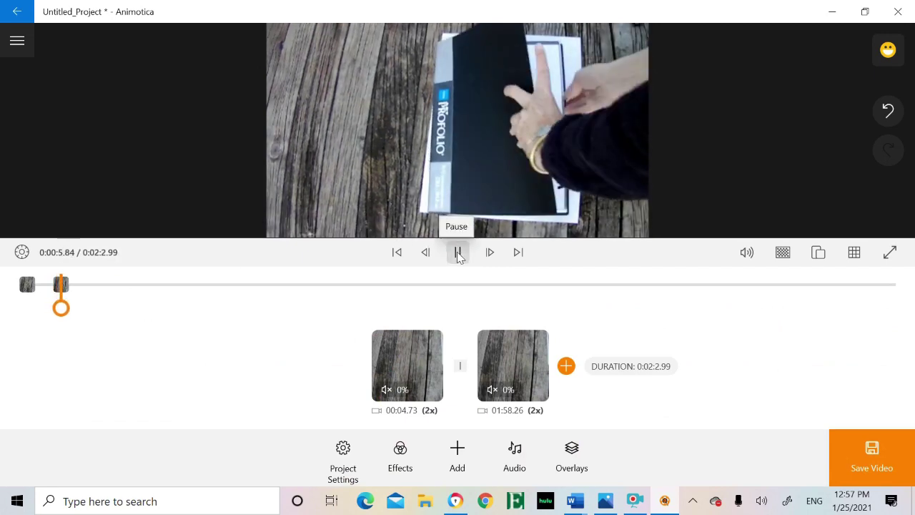
{"action": "left_click", "coordinate": [457, 255]}
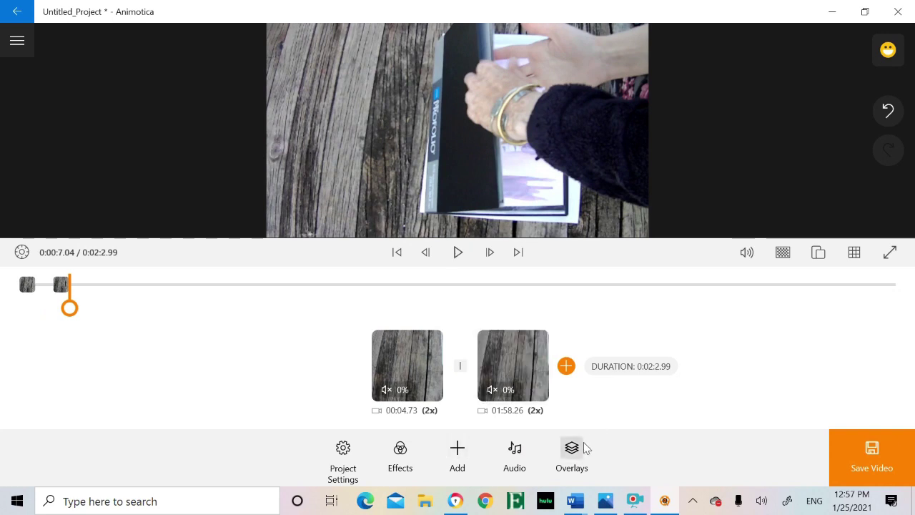
{"action": "left_click", "coordinate": [515, 365]}
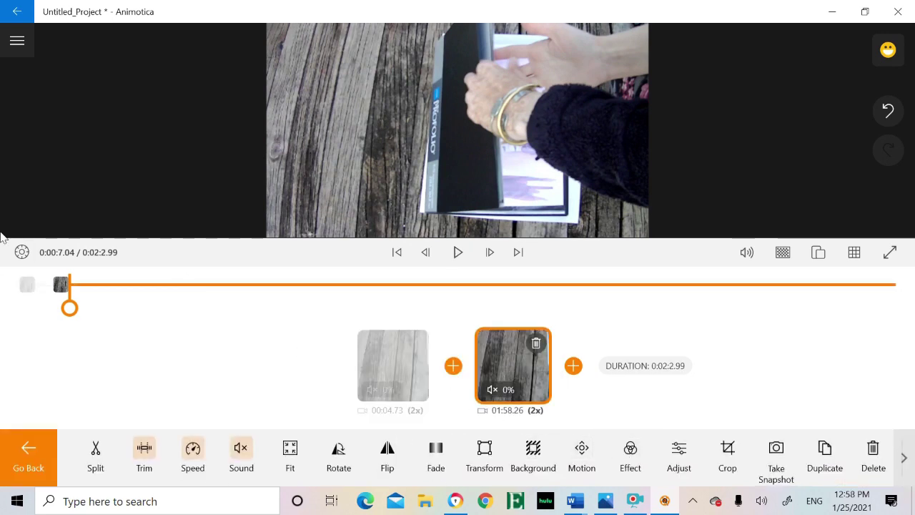
{"action": "left_click", "coordinate": [17, 11]}
{"action": "left_click", "coordinate": [401, 458]}
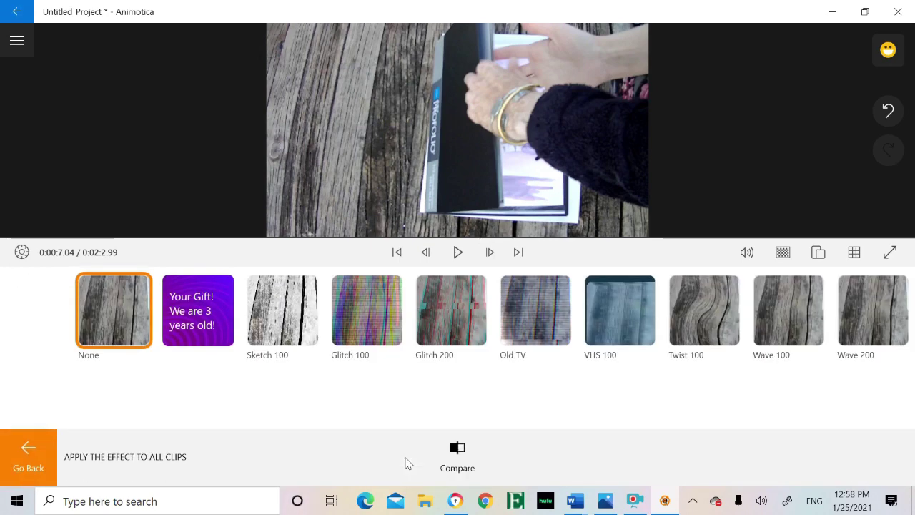
{"action": "left_click", "coordinate": [29, 458]}
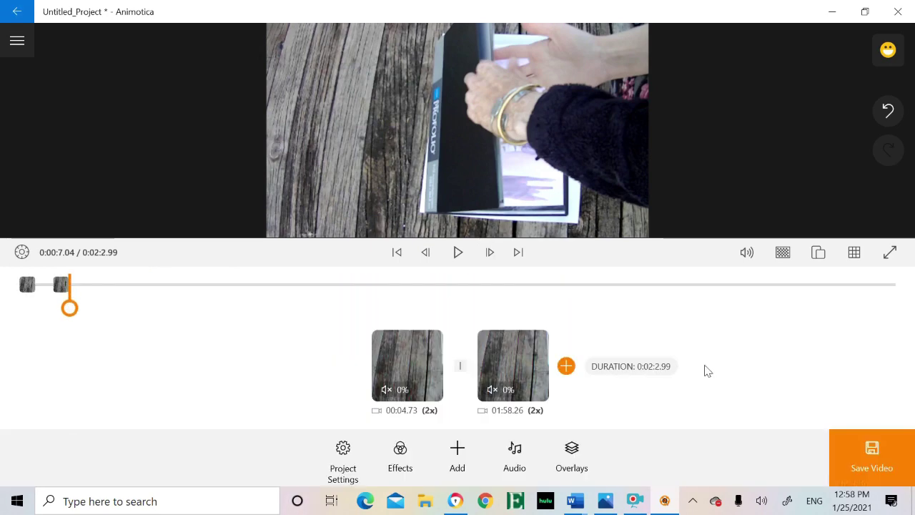
Step: Try the Sketch 100 and Twist 100 effects on the second clip
{"action": "left_click", "coordinate": [528, 356]}
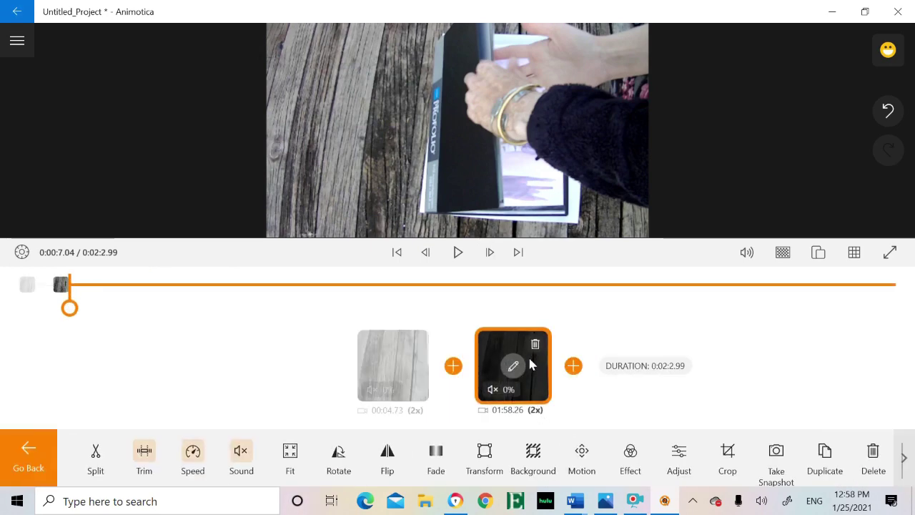
{"action": "left_click", "coordinate": [631, 458]}
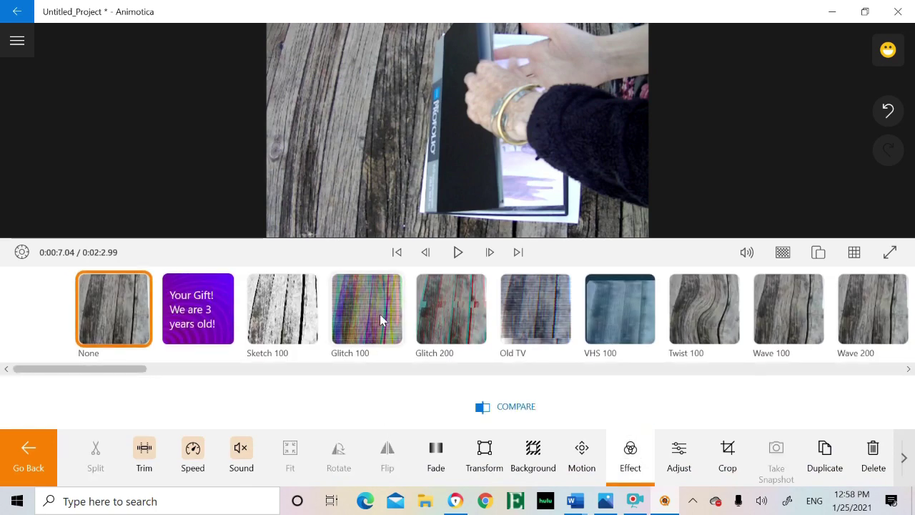
{"action": "left_click", "coordinate": [279, 325]}
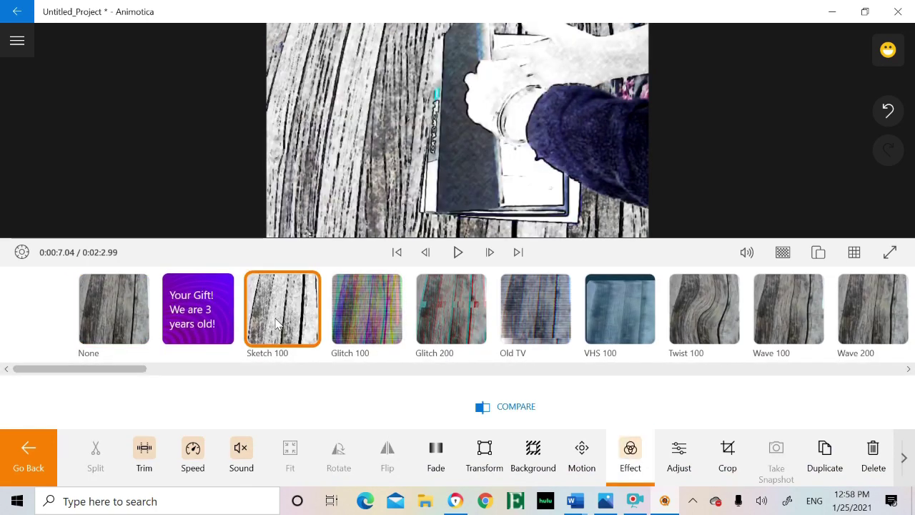
{"action": "left_click", "coordinate": [459, 257]}
{"action": "left_click", "coordinate": [458, 257]}
{"action": "left_click", "coordinate": [683, 312]}
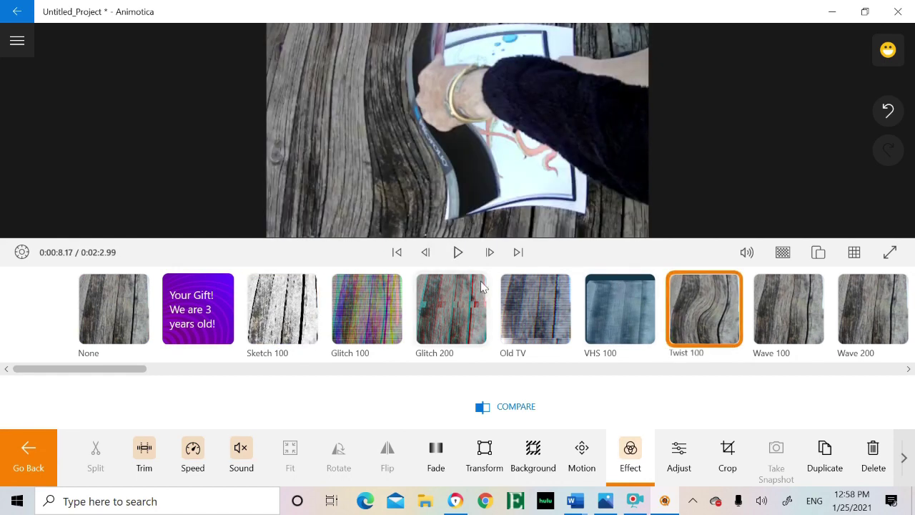
{"action": "left_click", "coordinate": [458, 251]}
{"action": "left_click", "coordinate": [459, 251]}
Step: Compare the Mayfair, Amaro and Hudson colour filters, settling on Mayfair
{"action": "scroll", "coordinate": [461, 271], "scroll_direction": "down", "scroll_amount": 5}
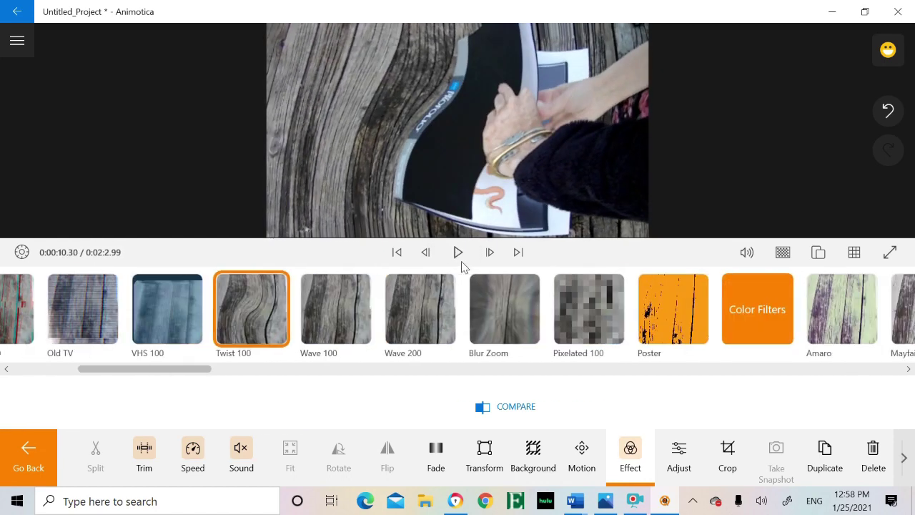
{"action": "scroll", "coordinate": [461, 271], "scroll_direction": "down", "scroll_amount": 5}
{"action": "left_click", "coordinate": [472, 322]}
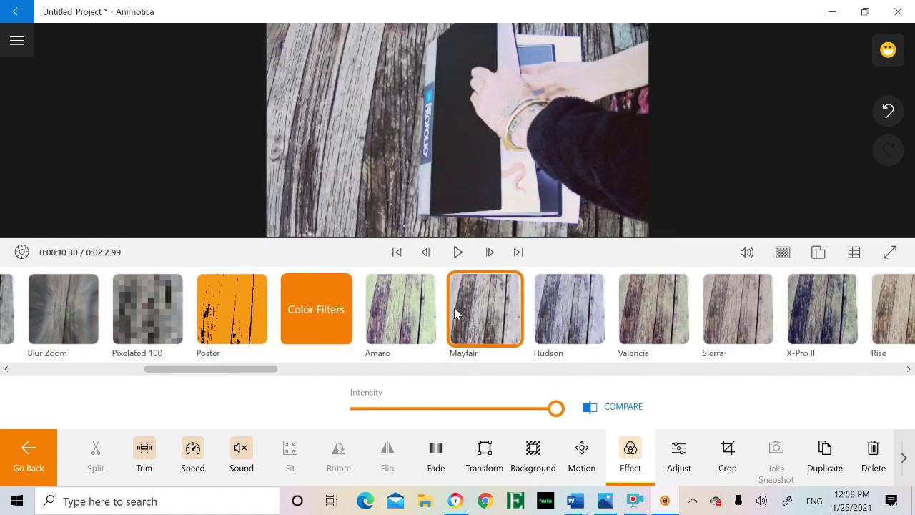
{"action": "left_click", "coordinate": [457, 254]}
{"action": "left_click", "coordinate": [458, 254]}
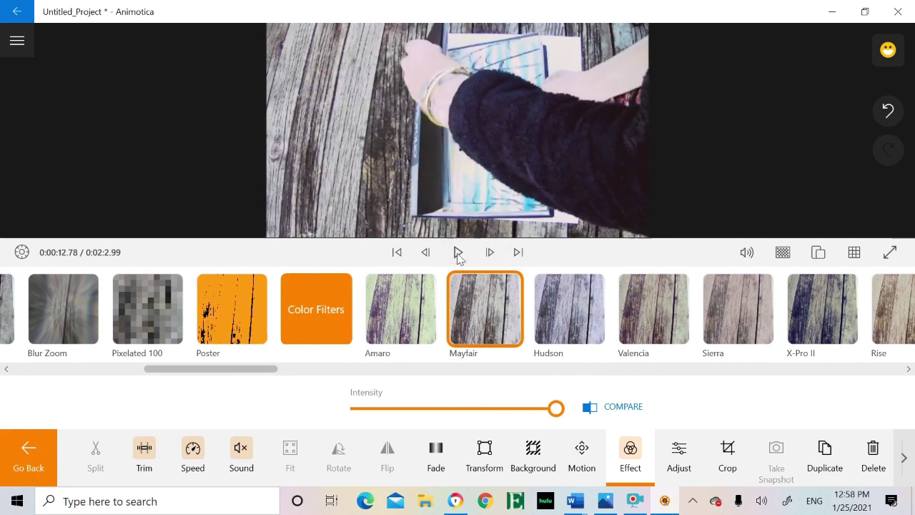
{"action": "left_click", "coordinate": [413, 301]}
{"action": "left_click", "coordinate": [562, 302]}
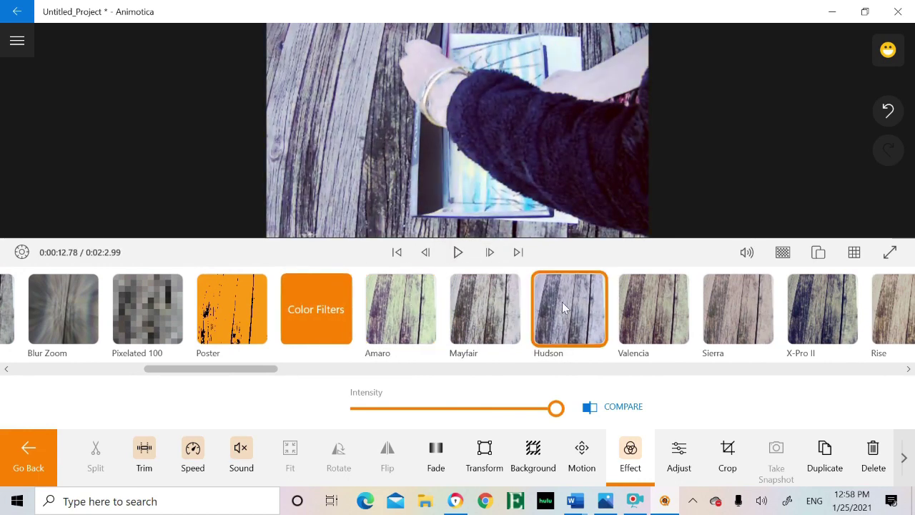
{"action": "left_click", "coordinate": [459, 252]}
{"action": "left_click", "coordinate": [459, 252]}
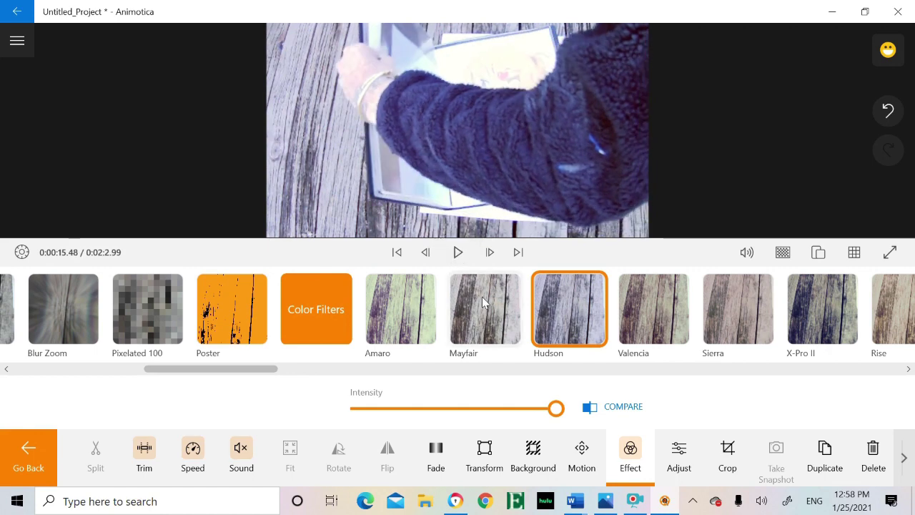
{"action": "left_click", "coordinate": [482, 297]}
{"action": "left_click", "coordinate": [458, 251]}
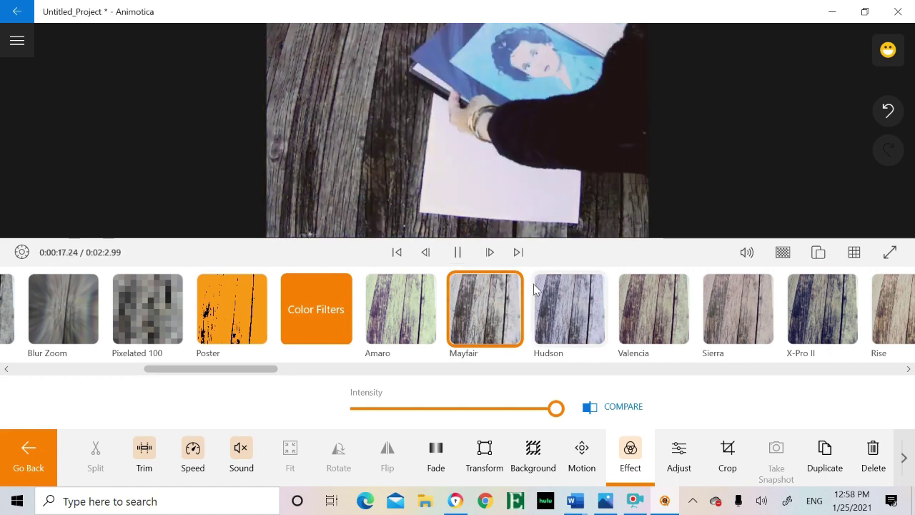
{"action": "left_click", "coordinate": [460, 252]}
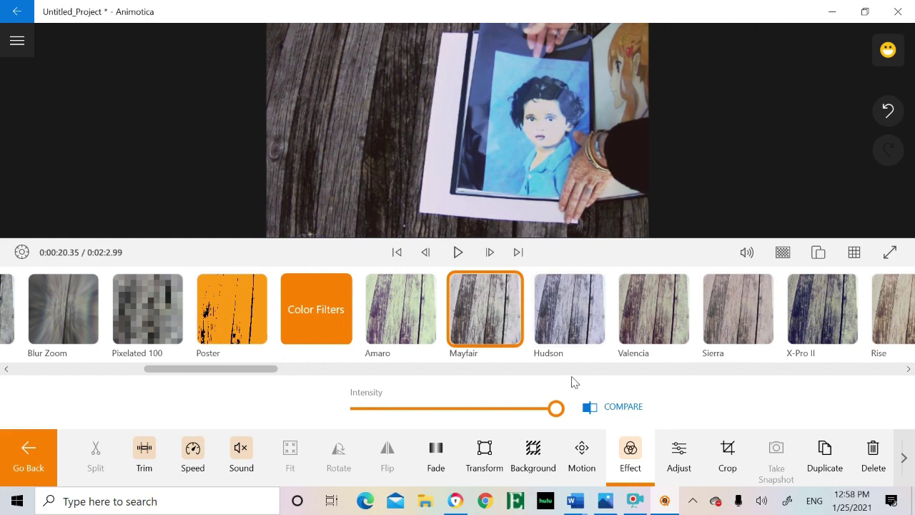
Step: Compare Mayfair against the unfiltered clip and lower its intensity slightly
{"action": "left_click", "coordinate": [591, 410]}
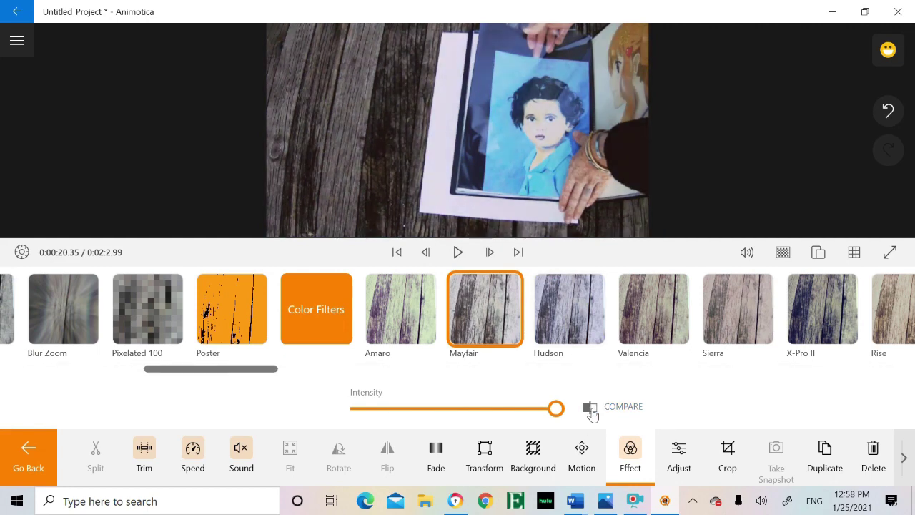
{"action": "left_click", "coordinate": [592, 412]}
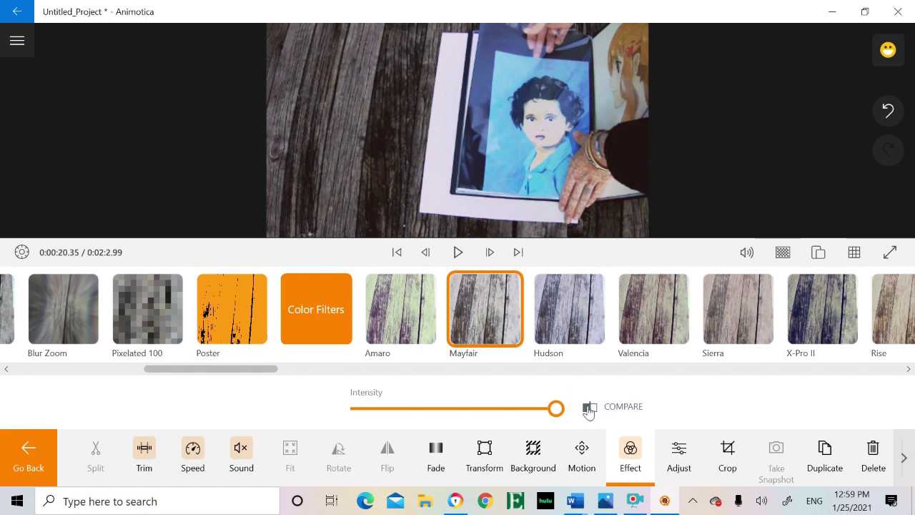
{"action": "left_click", "coordinate": [589, 411]}
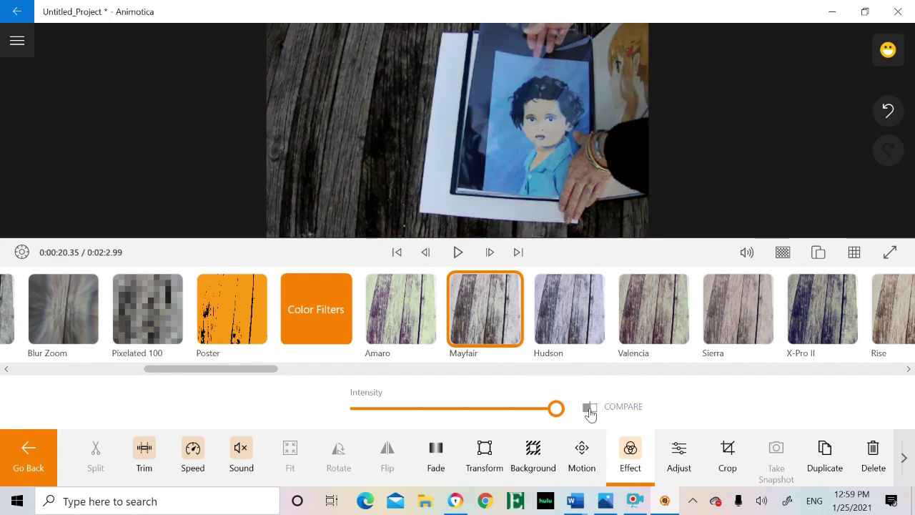
{"action": "left_click", "coordinate": [590, 412]}
{"action": "left_click", "coordinate": [591, 412]}
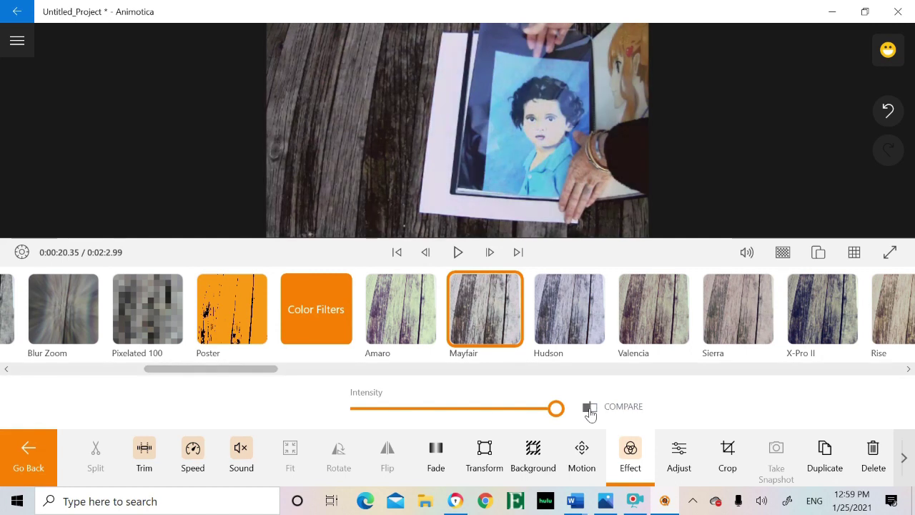
{"action": "left_click", "coordinate": [530, 410]}
{"action": "left_click", "coordinate": [512, 411]}
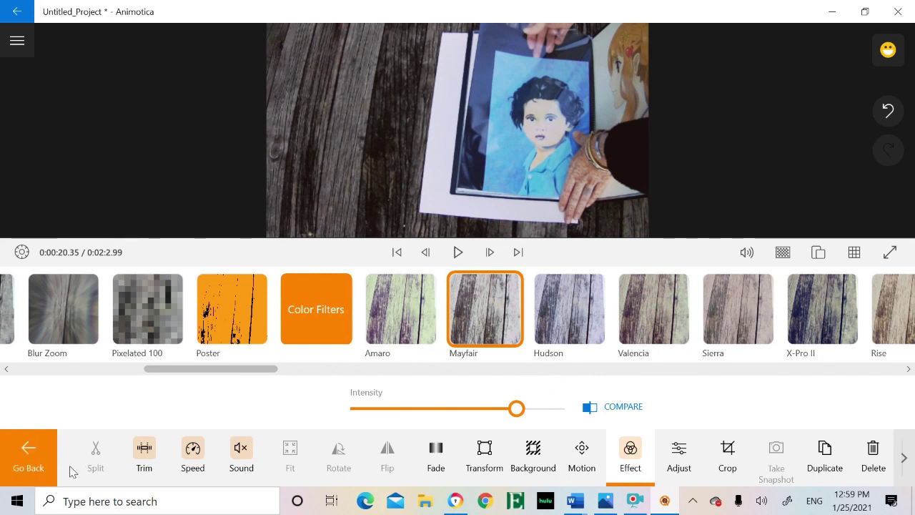
Step: Zoom the clip in slightly and shift its horizontal position in the frame
{"action": "left_click", "coordinate": [486, 457]}
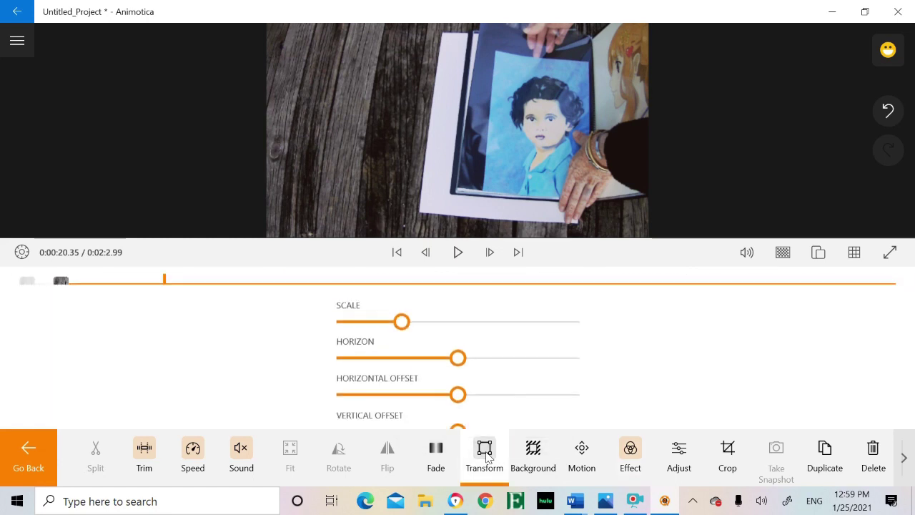
{"action": "left_click_drag", "start_coordinate": [405, 306], "coordinate": [410, 305]}
{"action": "mouse_move", "coordinate": [462, 346]}
{"action": "left_click_drag", "start_coordinate": [462, 345], "coordinate": [459, 344]}
{"action": "scroll", "coordinate": [462, 347], "scroll_direction": "down", "scroll_amount": 2}
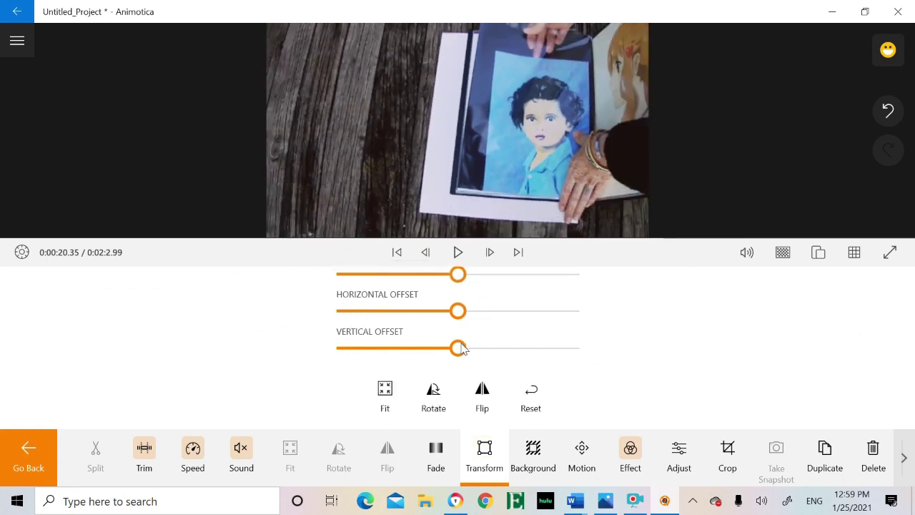
{"action": "mouse_move", "coordinate": [459, 310]}
{"action": "left_mouse_down"}
{"action": "mouse_move", "coordinate": [441, 311]}
{"action": "mouse_move", "coordinate": [463, 319]}
{"action": "mouse_move", "coordinate": [434, 315]}
{"action": "mouse_move", "coordinate": [472, 315]}
{"action": "mouse_move", "coordinate": [455, 317]}
{"action": "left_mouse_up"}
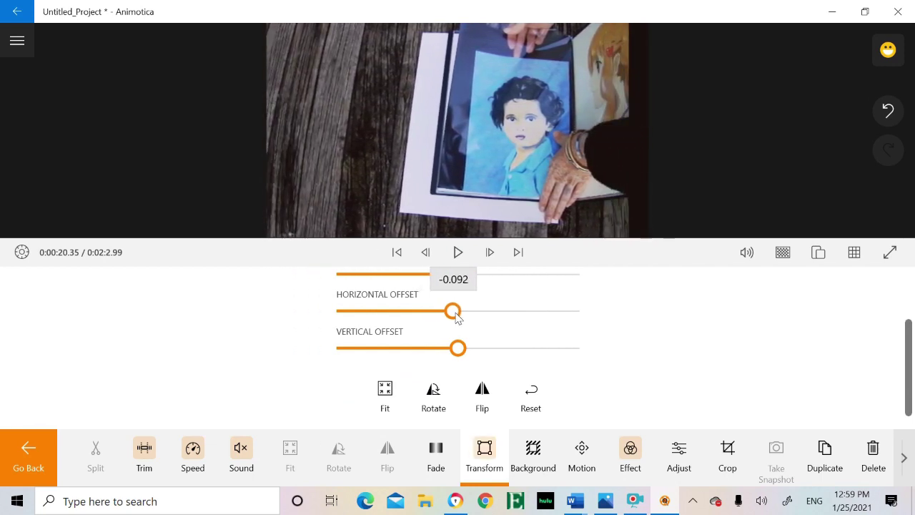
{"action": "mouse_move", "coordinate": [456, 318]}
{"action": "left_mouse_down"}
{"action": "mouse_move", "coordinate": [447, 315]}
{"action": "mouse_move", "coordinate": [460, 315]}
{"action": "left_mouse_up"}
{"action": "scroll", "coordinate": [594, 319], "scroll_direction": "up", "scroll_amount": 2}
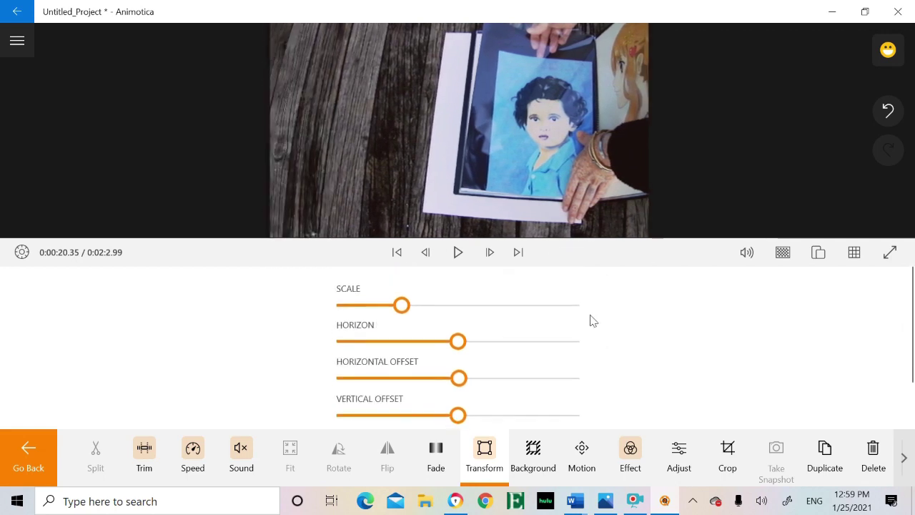
Step: Enlarge the clip to about 1.31, keep Horizon at 0, and adjust both offsets
{"action": "left_click_drag", "start_coordinate": [403, 312], "coordinate": [414, 310]}
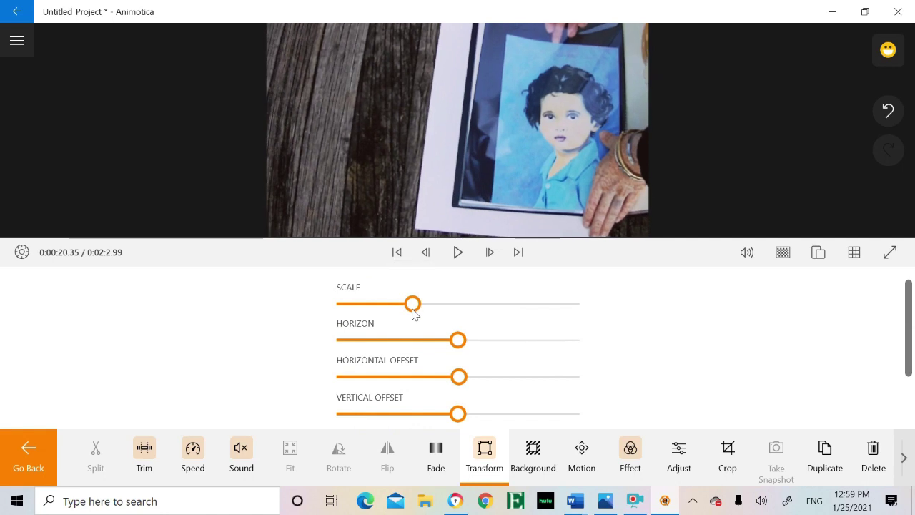
{"action": "mouse_move", "coordinate": [462, 377]}
{"action": "left_mouse_down"}
{"action": "mouse_move", "coordinate": [442, 378]}
{"action": "mouse_move", "coordinate": [451, 380]}
{"action": "left_mouse_up"}
{"action": "left_click_drag", "start_coordinate": [420, 313], "coordinate": [426, 313]}
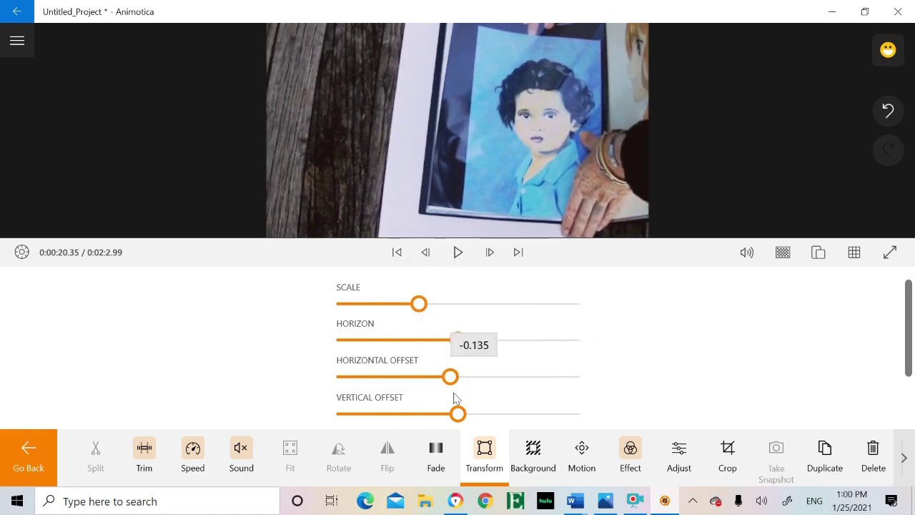
{"action": "left_click_drag", "start_coordinate": [460, 342], "coordinate": [456, 348]}
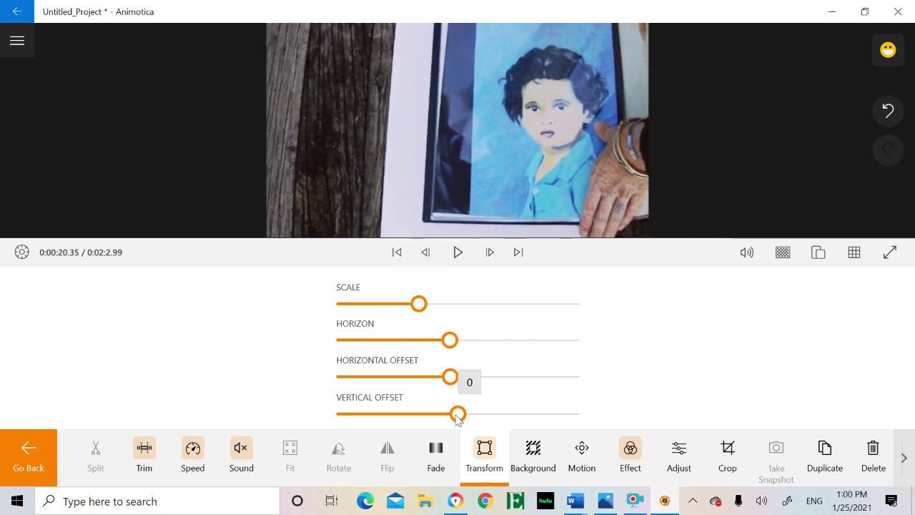
{"action": "left_click_drag", "start_coordinate": [457, 418], "coordinate": [461, 417]}
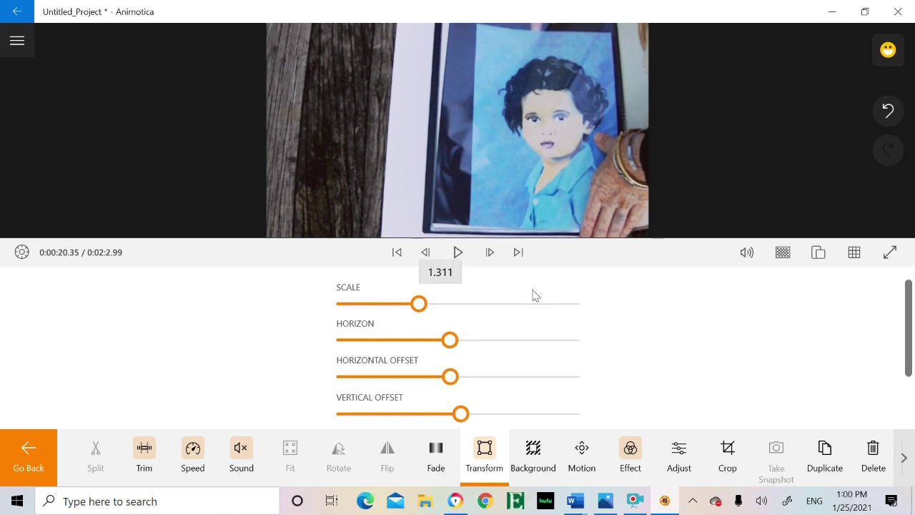
{"action": "left_click_drag", "start_coordinate": [450, 377], "coordinate": [447, 379]}
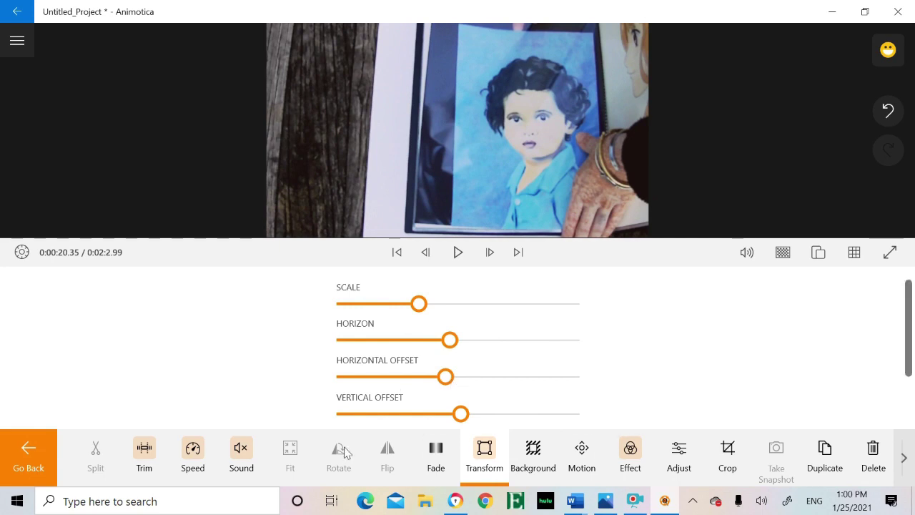
{"action": "left_click", "coordinate": [543, 452]}
Step: Apply the Blur BL background and shrink the clip to about 0.75 scale
{"action": "left_click", "coordinate": [509, 346]}
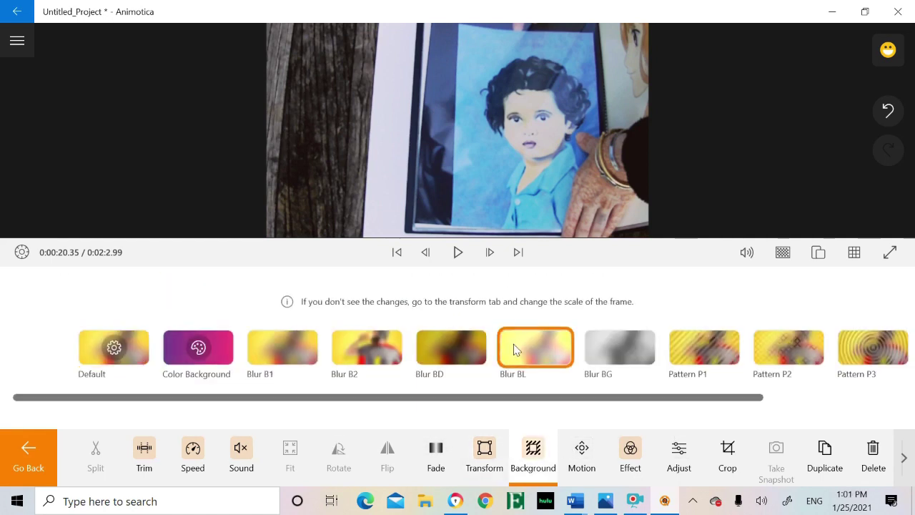
{"action": "left_click", "coordinate": [30, 452]}
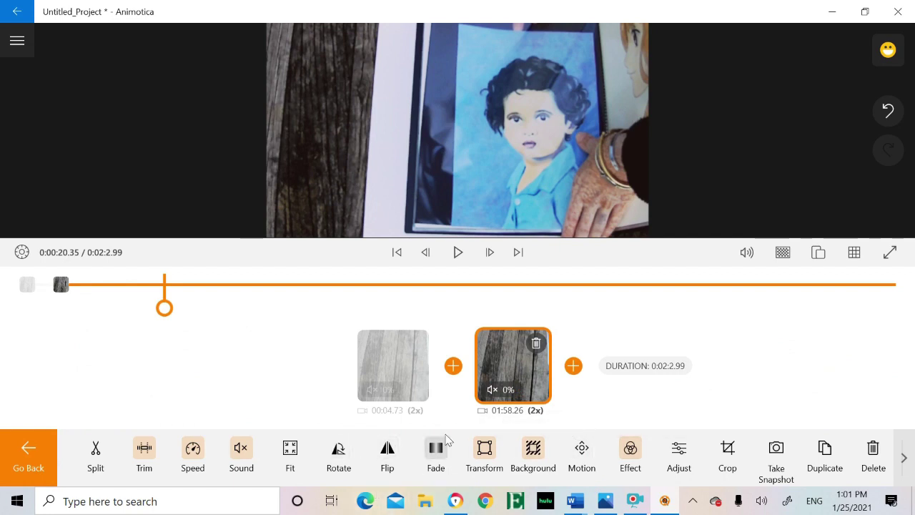
{"action": "left_click", "coordinate": [485, 449]}
{"action": "left_click_drag", "start_coordinate": [419, 305], "coordinate": [383, 309]}
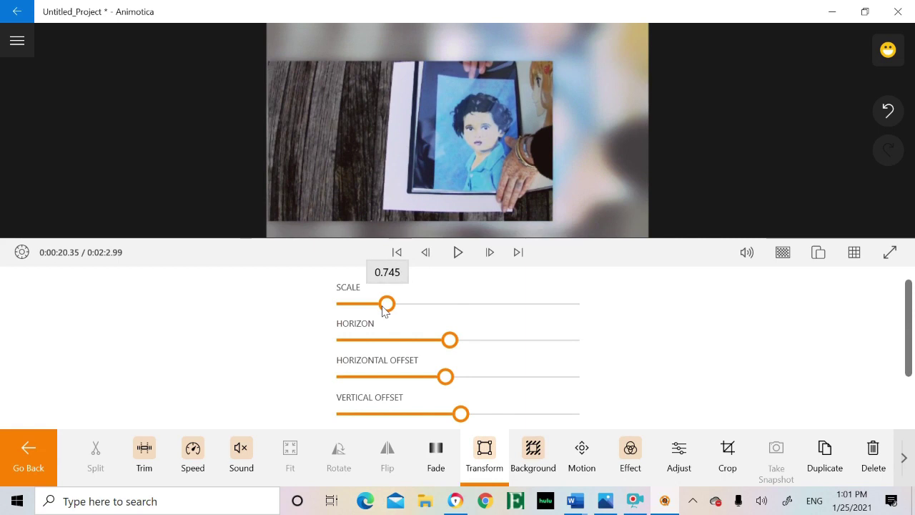
Step: Crop the clip's left, right and bottom edges
{"action": "left_click", "coordinate": [728, 449]}
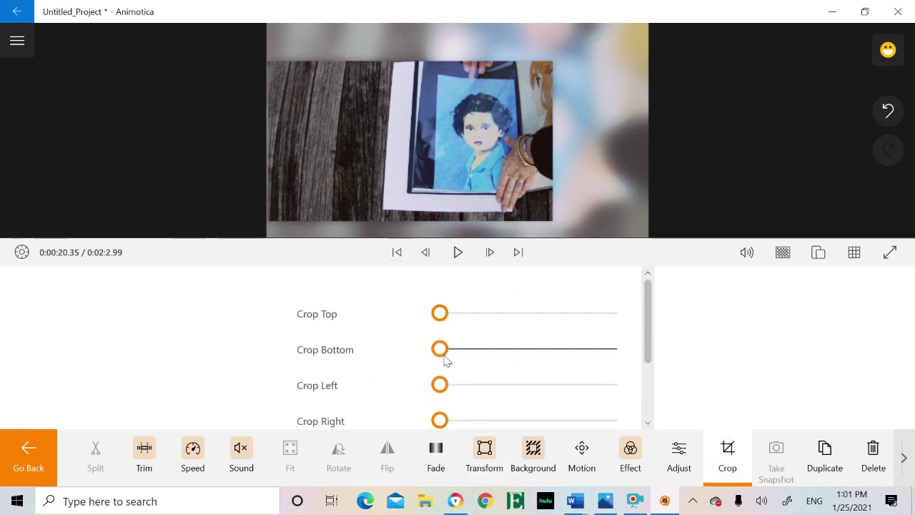
{"action": "left_click_drag", "start_coordinate": [440, 385], "coordinate": [521, 387]}
{"action": "left_click_drag", "start_coordinate": [440, 421], "coordinate": [461, 421]}
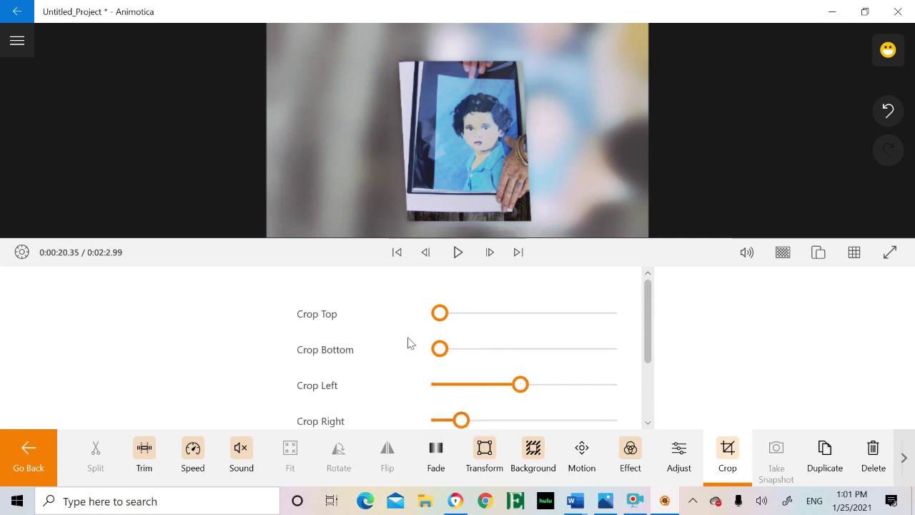
{"action": "left_click_drag", "start_coordinate": [448, 350], "coordinate": [471, 352]}
{"action": "left_click", "coordinate": [440, 314]}
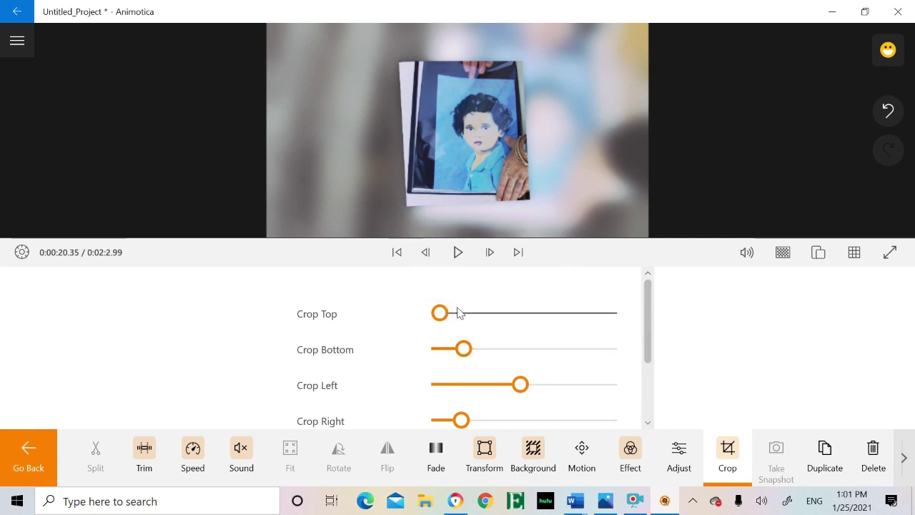
Step: Enlarge the cropped clip to about 1.09 with a -0.134 horizontal offset
{"action": "left_click", "coordinate": [484, 450]}
{"action": "left_click_drag", "start_coordinate": [386, 303], "coordinate": [419, 306]}
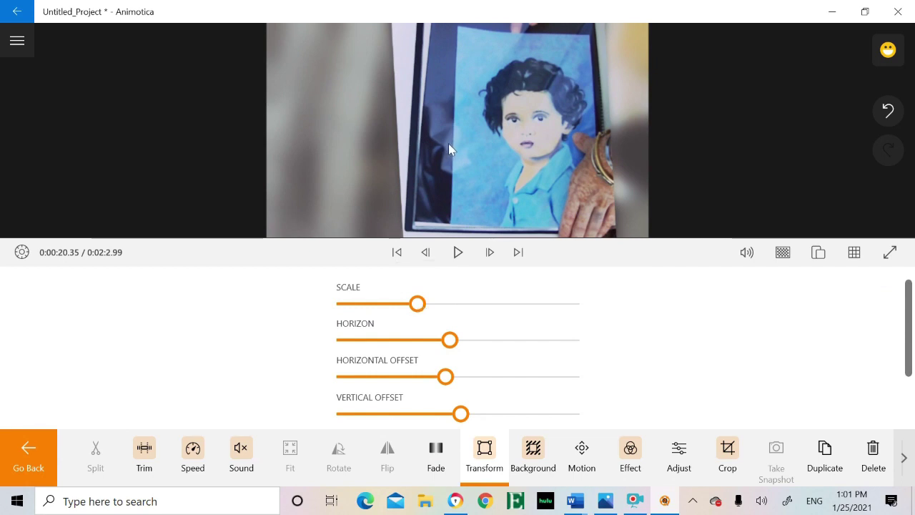
{"action": "left_click_drag", "start_coordinate": [460, 414], "coordinate": [466, 413]}
{"action": "left_click_drag", "start_coordinate": [446, 376], "coordinate": [447, 377]}
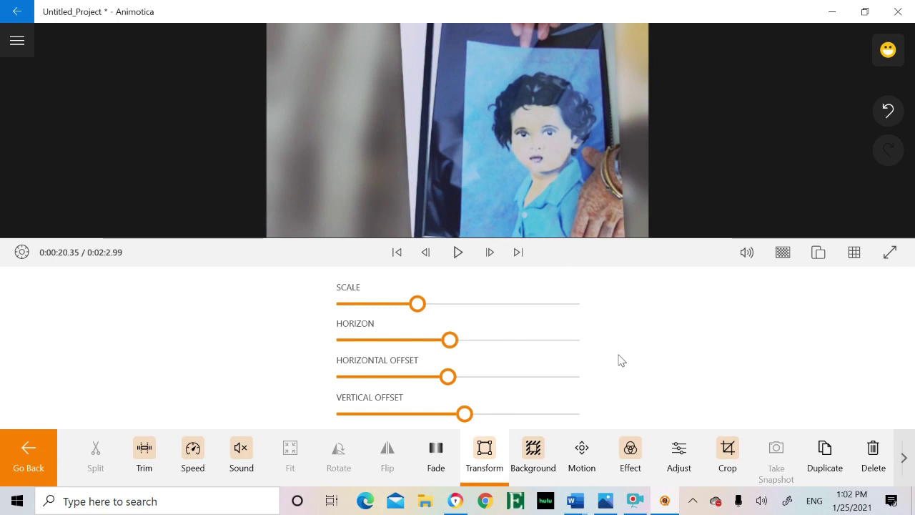
{"action": "left_click", "coordinate": [532, 449]}
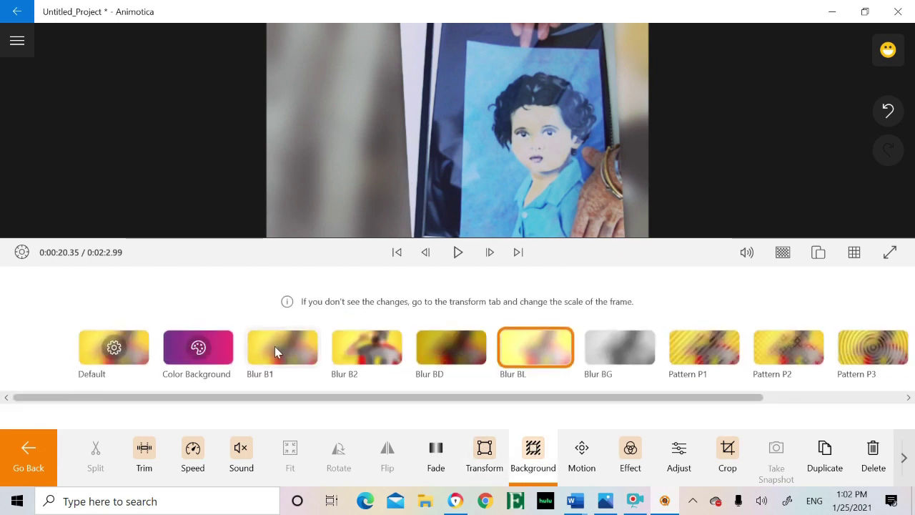
Step: Try the Blur B1, Blur BD, Blur BL and Pattern P1 backgrounds, then solid colour
{"action": "left_click", "coordinate": [283, 348]}
{"action": "left_click", "coordinate": [472, 354]}
{"action": "left_click", "coordinate": [548, 345]}
{"action": "left_click", "coordinate": [706, 335]}
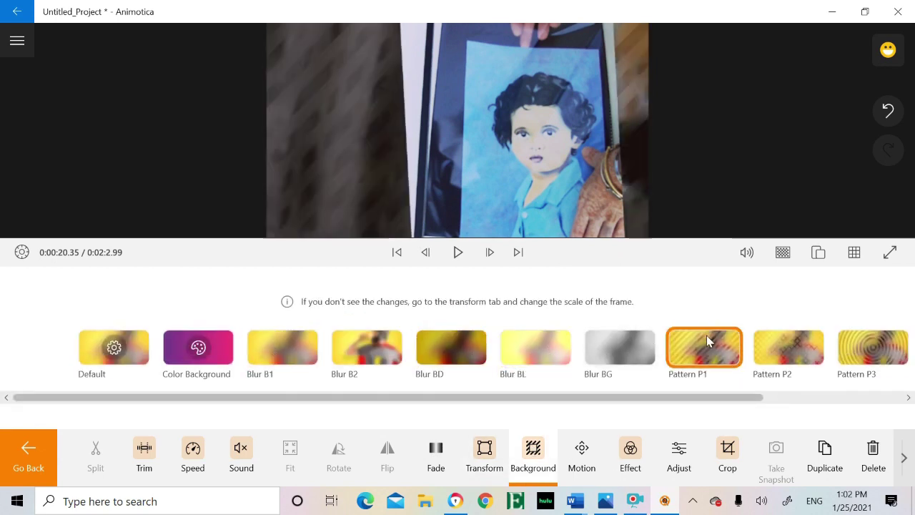
{"action": "left_click", "coordinate": [218, 346]}
Step: Set an orange background colour, RGB 244, 90, 23, at 94% opacity
{"action": "left_click", "coordinate": [460, 284]}
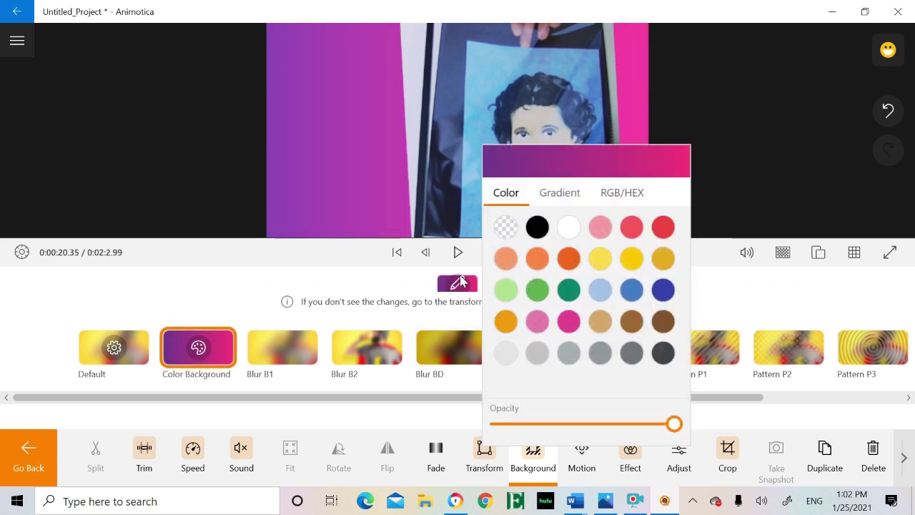
{"action": "left_click", "coordinate": [572, 267]}
{"action": "left_click", "coordinate": [560, 192]}
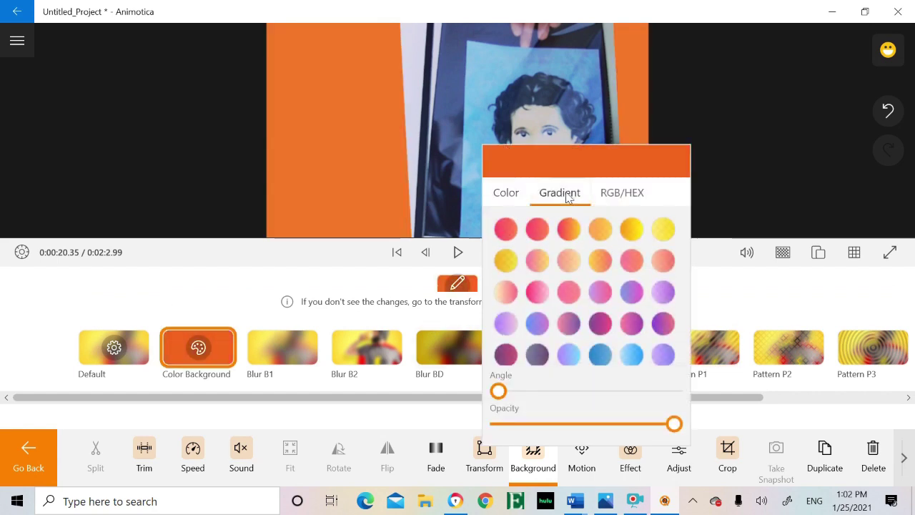
{"action": "left_click", "coordinate": [560, 263]}
{"action": "left_click", "coordinate": [630, 293]}
{"action": "left_click", "coordinate": [621, 199]}
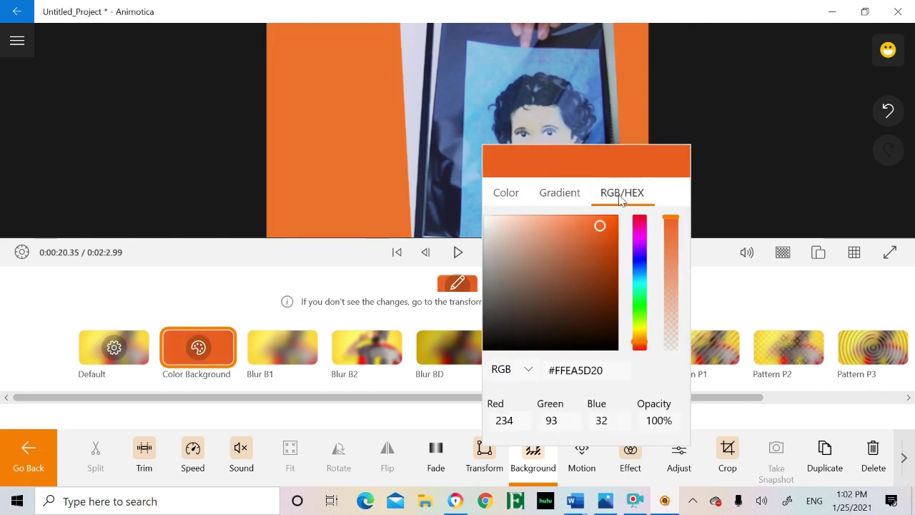
{"action": "left_click", "coordinate": [605, 220]}
{"action": "left_click_drag", "start_coordinate": [673, 354], "coordinate": [672, 229]}
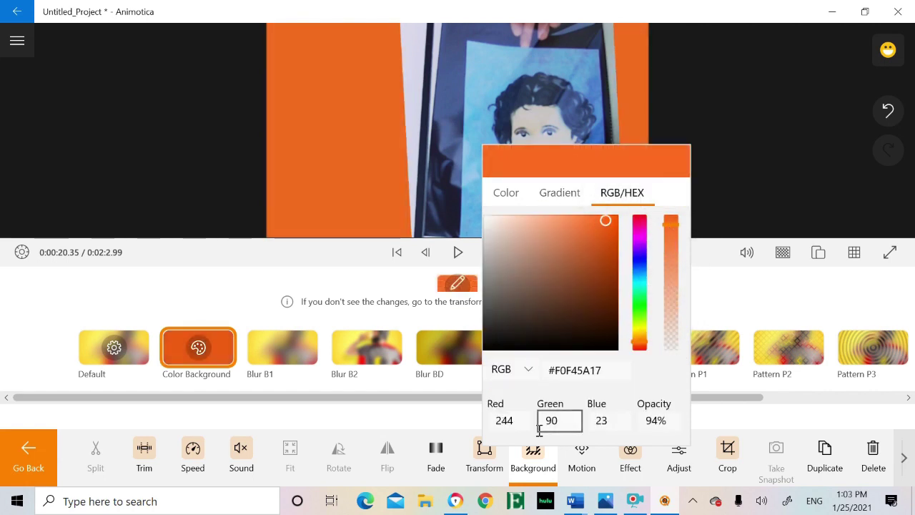
{"action": "left_click", "coordinate": [716, 88]}
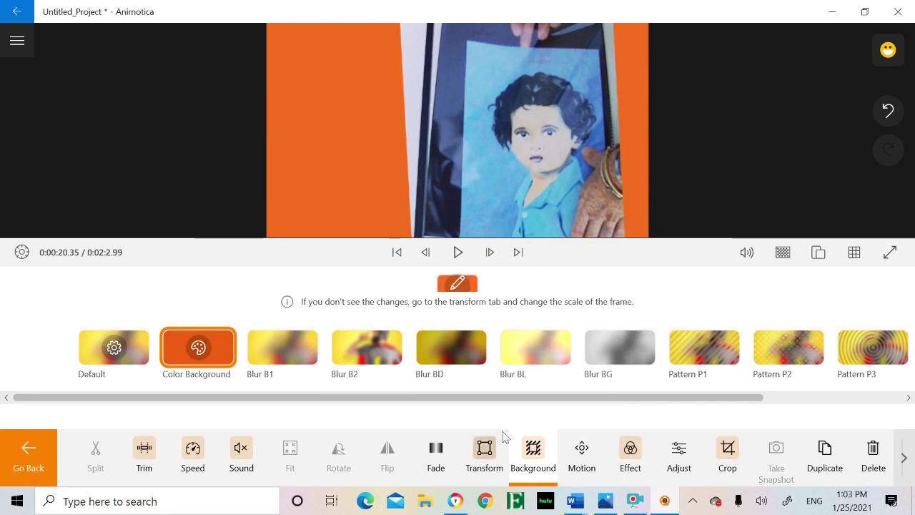
Step: Return the clip to the Default blurred background and open its crop settings
{"action": "left_click", "coordinate": [533, 451]}
{"action": "left_click", "coordinate": [533, 451]}
{"action": "left_click", "coordinate": [114, 348]}
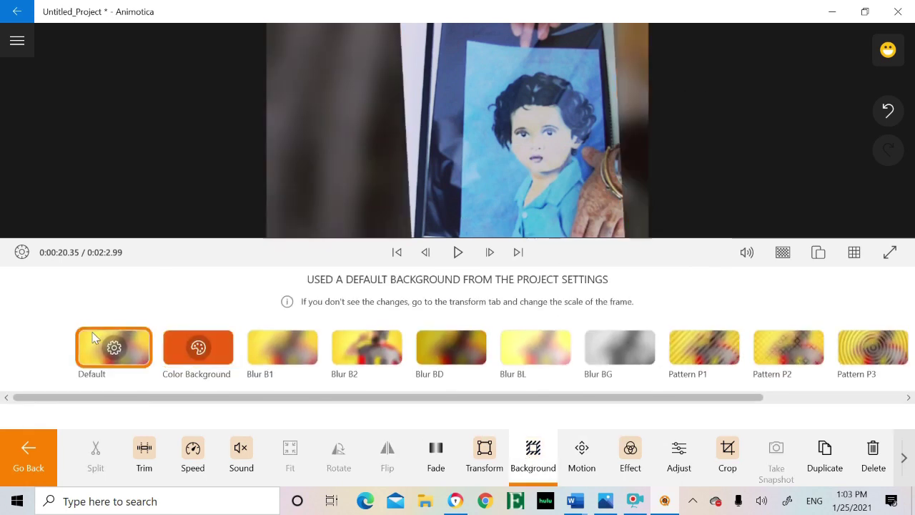
{"action": "left_click", "coordinate": [495, 465]}
{"action": "left_click", "coordinate": [727, 450]}
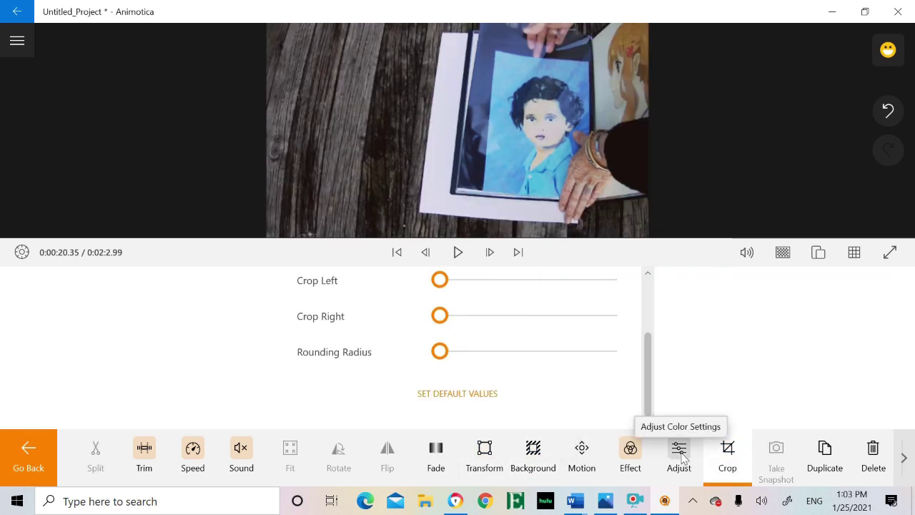
{"action": "left_click", "coordinate": [680, 454]}
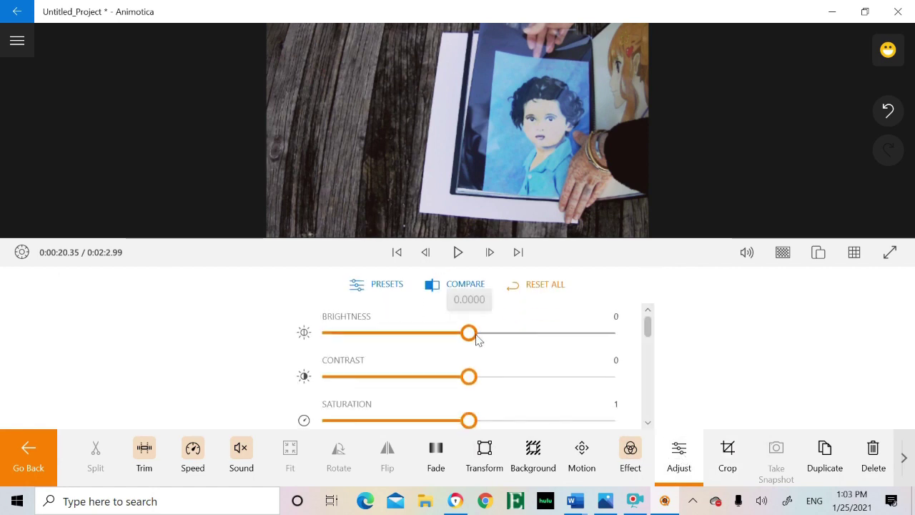
Step: Set brightness 0.02, contrast 0.06, saturation 1.1 and exposure 0.22
{"action": "left_click_drag", "start_coordinate": [477, 340], "coordinate": [484, 341]}
{"action": "left_click_drag", "start_coordinate": [477, 386], "coordinate": [485, 386]}
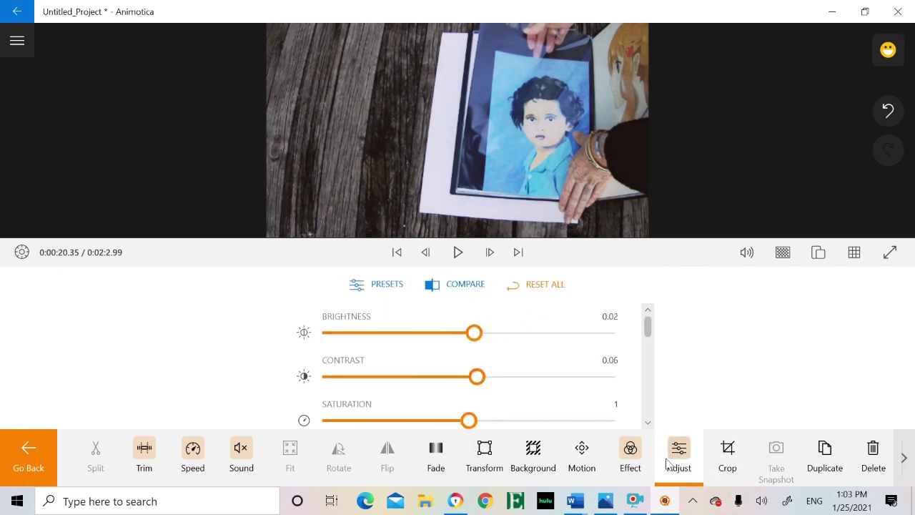
{"action": "left_click", "coordinate": [648, 423]}
{"action": "left_click_drag", "start_coordinate": [480, 388], "coordinate": [495, 388]}
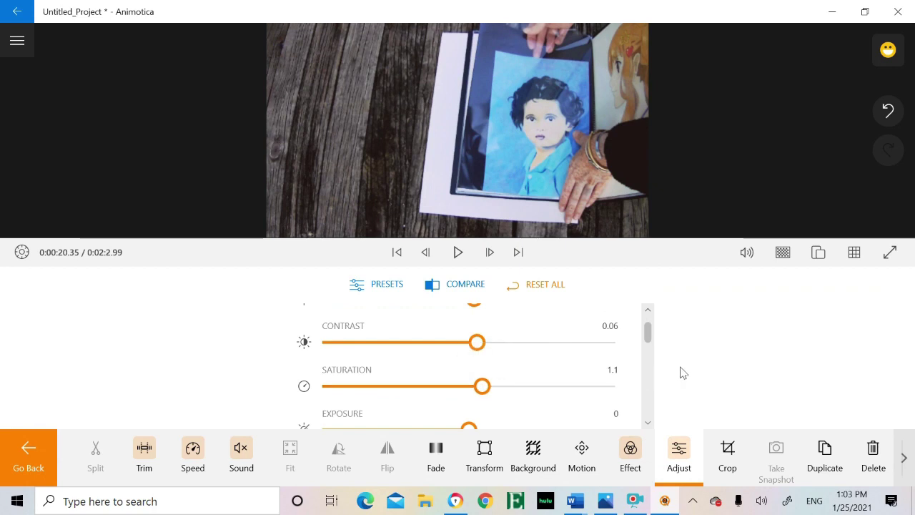
{"action": "left_click_drag", "start_coordinate": [648, 345], "coordinate": [652, 359]}
{"action": "left_click", "coordinate": [485, 346]}
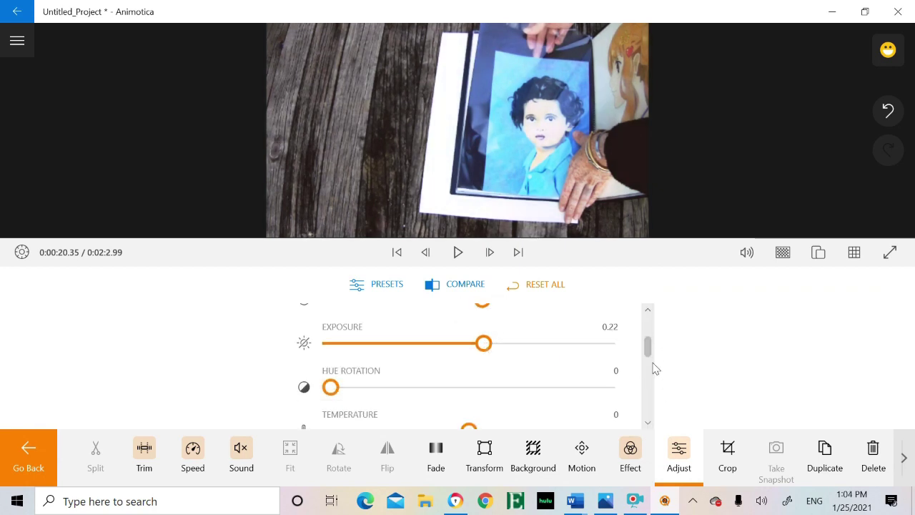
Step: Add a little sharpening and leave blur at 0 after trying 5.4
{"action": "left_click_drag", "start_coordinate": [647, 355], "coordinate": [654, 380]}
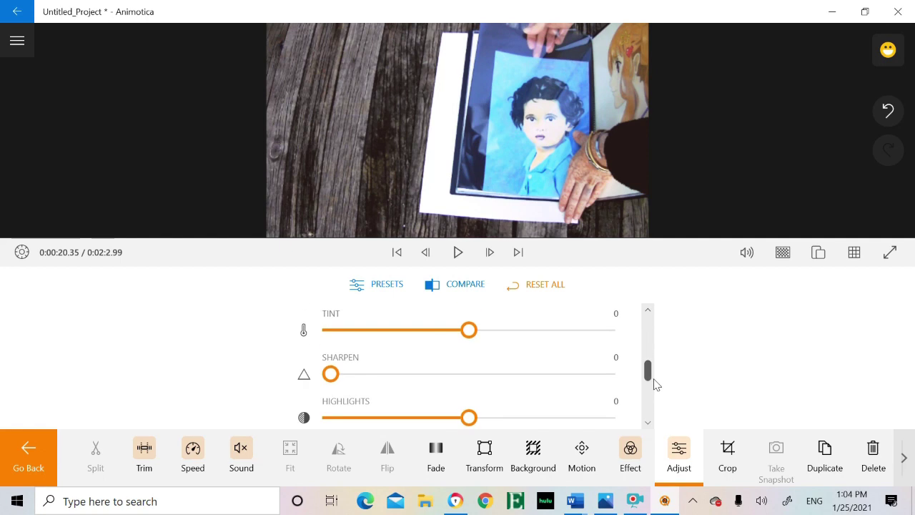
{"action": "left_click", "coordinate": [394, 377]}
{"action": "left_click_drag", "start_coordinate": [649, 372], "coordinate": [654, 422]}
{"action": "left_click", "coordinate": [482, 379]}
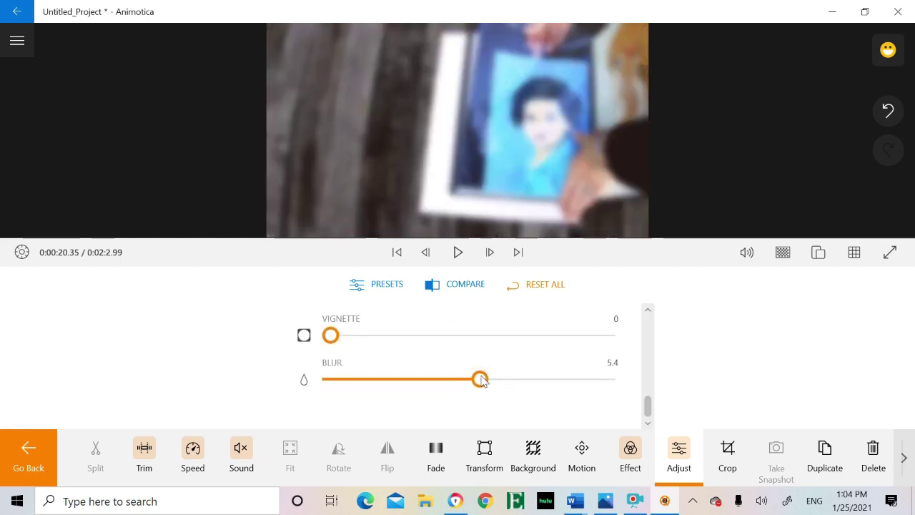
{"action": "left_click", "coordinate": [325, 380]}
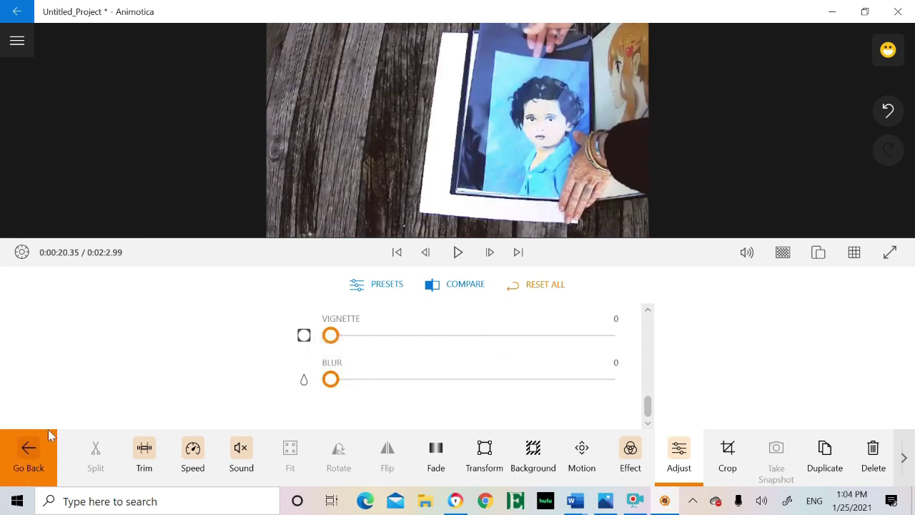
{"action": "left_click", "coordinate": [28, 454]}
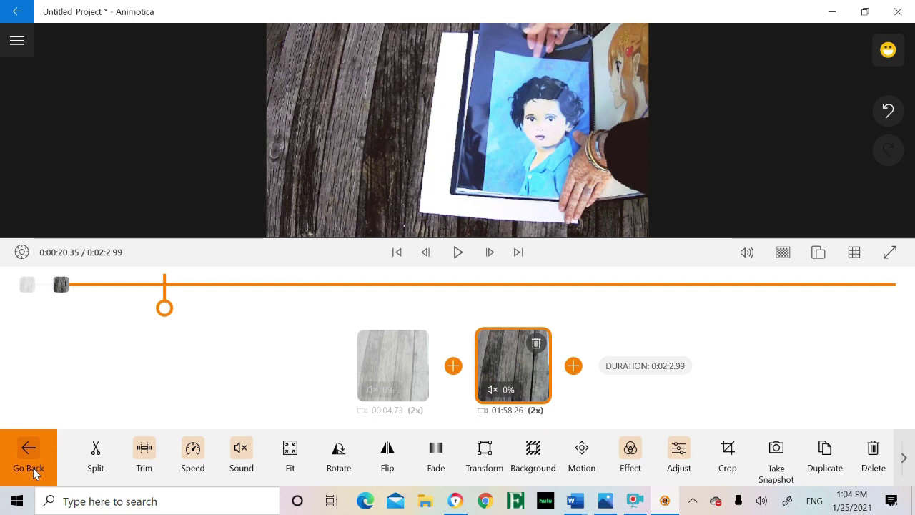
Step: Switch the clip's fade-in to 'Fade in from white' in the Fade options
{"action": "left_click", "coordinate": [436, 453]}
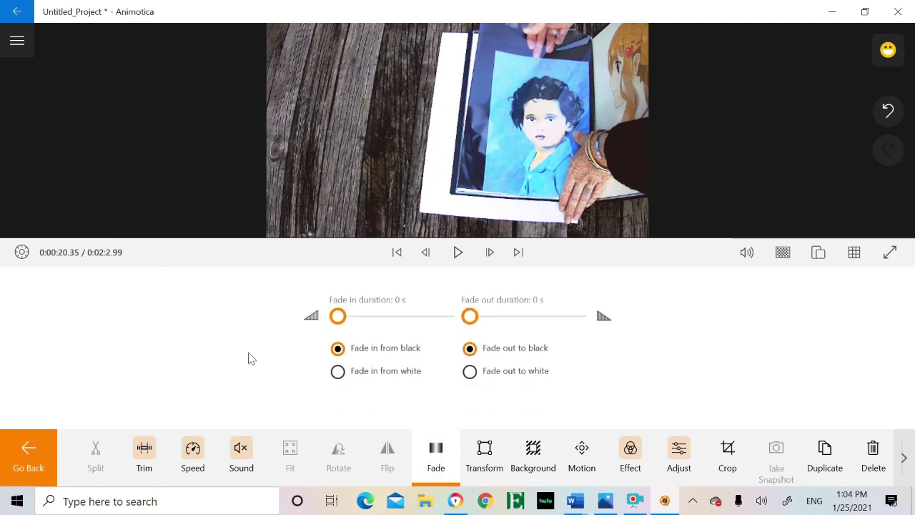
{"action": "left_click", "coordinate": [30, 450]}
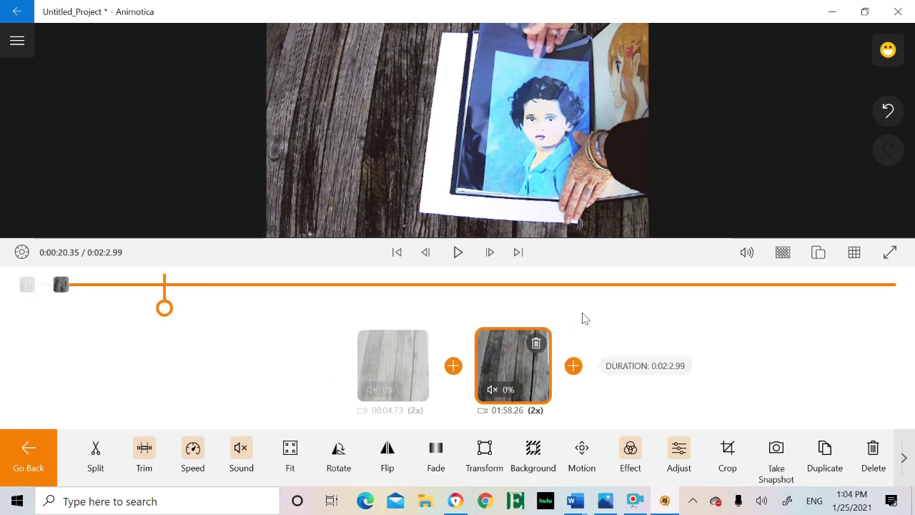
{"action": "left_click", "coordinate": [437, 451]}
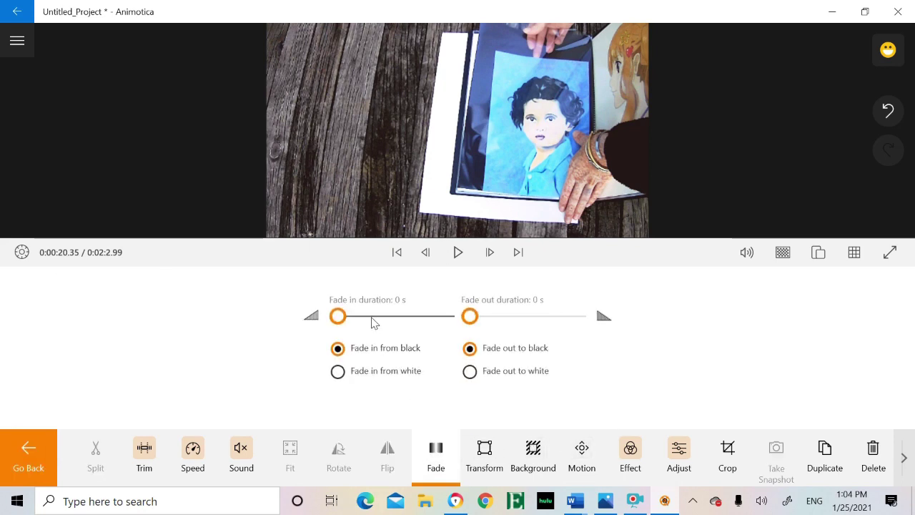
{"action": "left_click", "coordinate": [29, 452]}
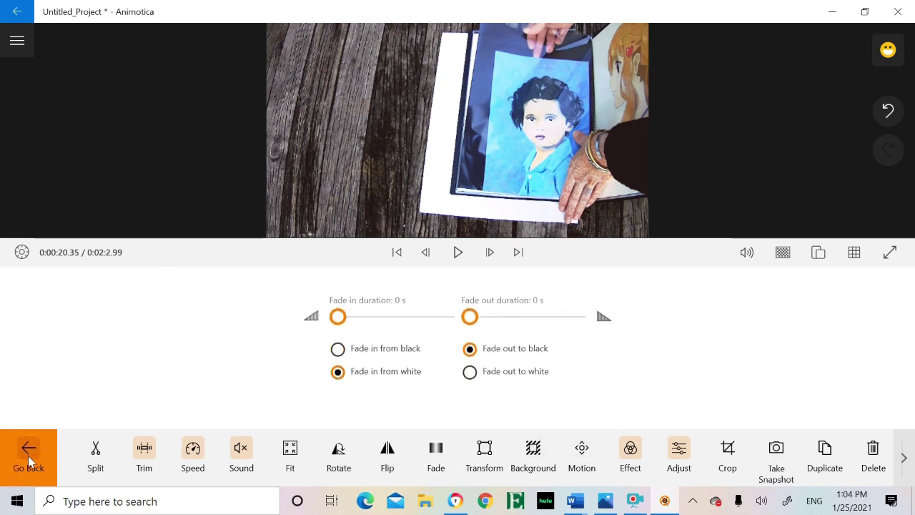
Step: Preview the clip twice from 0:00:04.73, stopping around 0:00:06.80
{"action": "left_click_drag", "start_coordinate": [165, 304], "coordinate": [53, 307]}
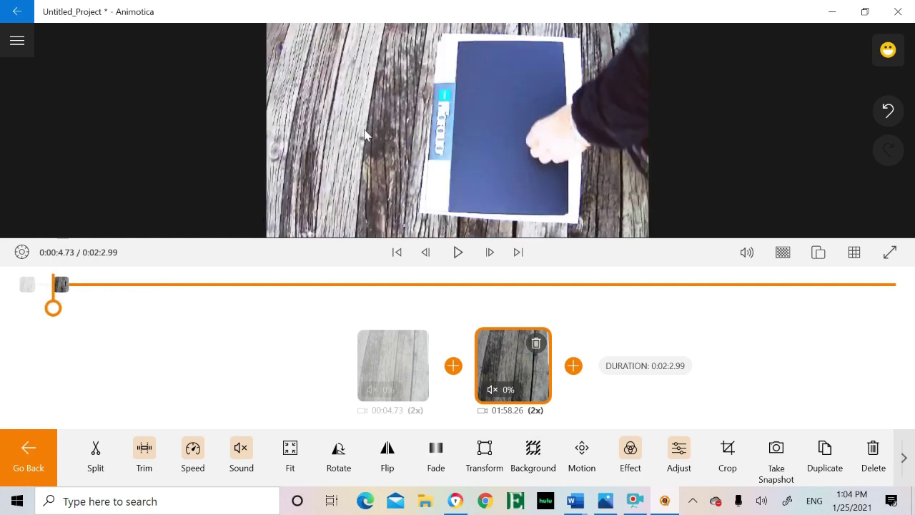
{"action": "left_click", "coordinate": [459, 253]}
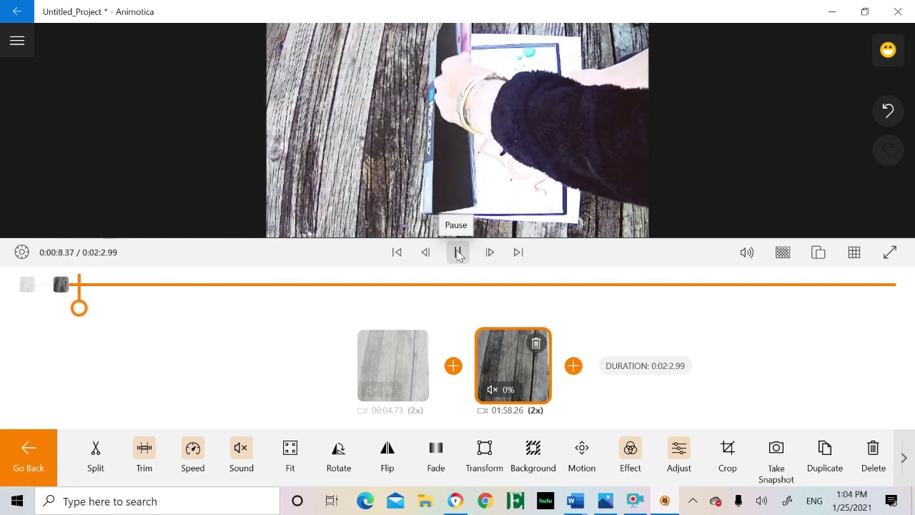
{"action": "left_click", "coordinate": [458, 253]}
{"action": "left_click_drag", "start_coordinate": [94, 290], "coordinate": [53, 290]}
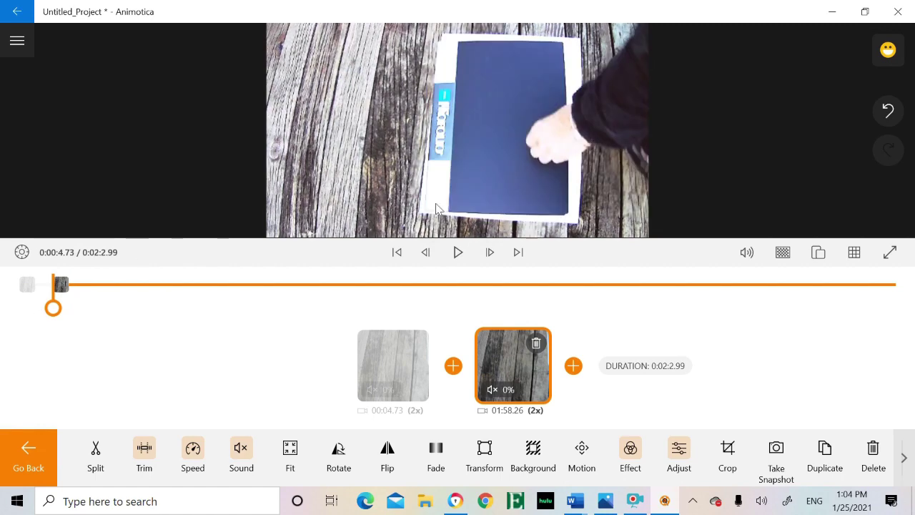
{"action": "left_click", "coordinate": [458, 253]}
{"action": "left_click", "coordinate": [457, 253]}
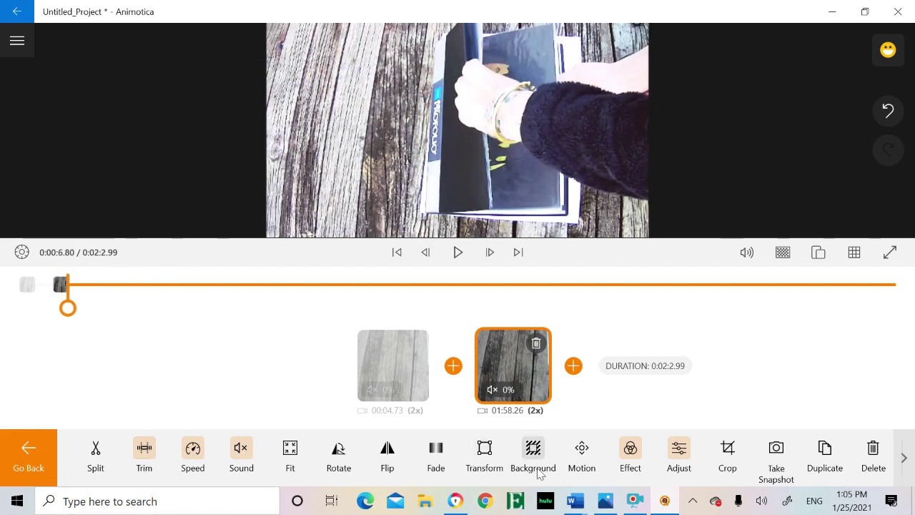
Step: Apply the 'Zoom out center' motion preset to the second clip and play it back briefly
{"action": "left_click", "coordinate": [582, 456]}
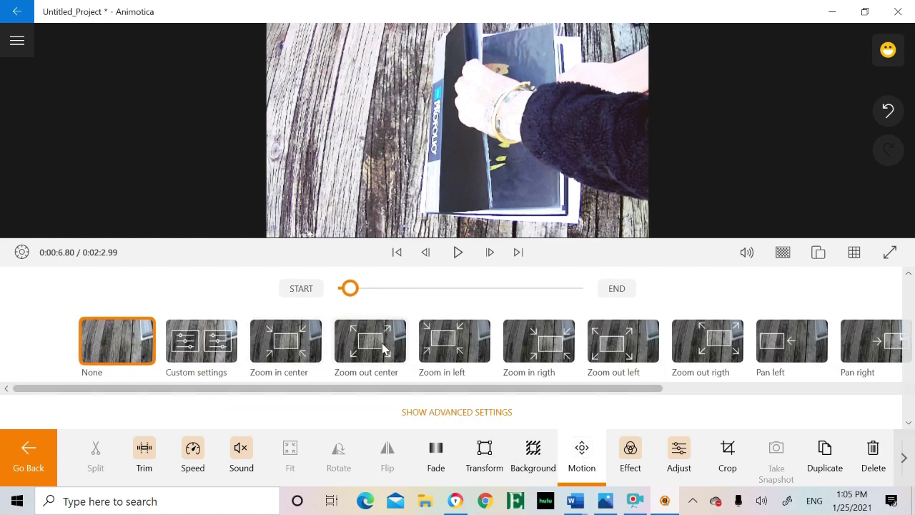
{"action": "left_click", "coordinate": [384, 349]}
{"action": "left_click", "coordinate": [458, 252]}
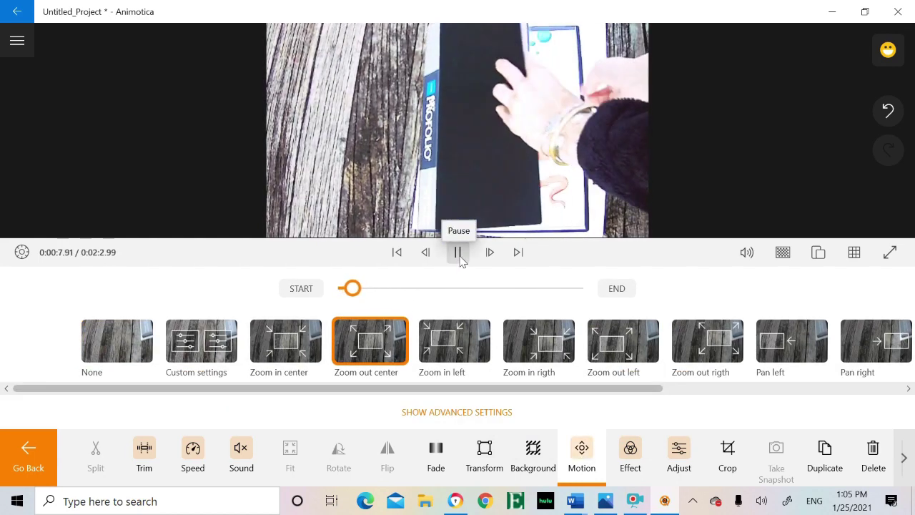
{"action": "left_click", "coordinate": [361, 289]}
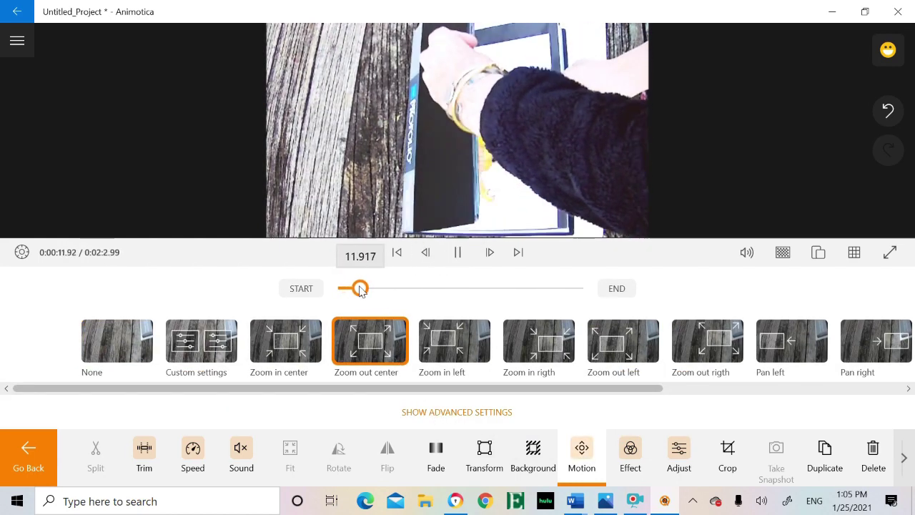
{"action": "left_click", "coordinate": [456, 253]}
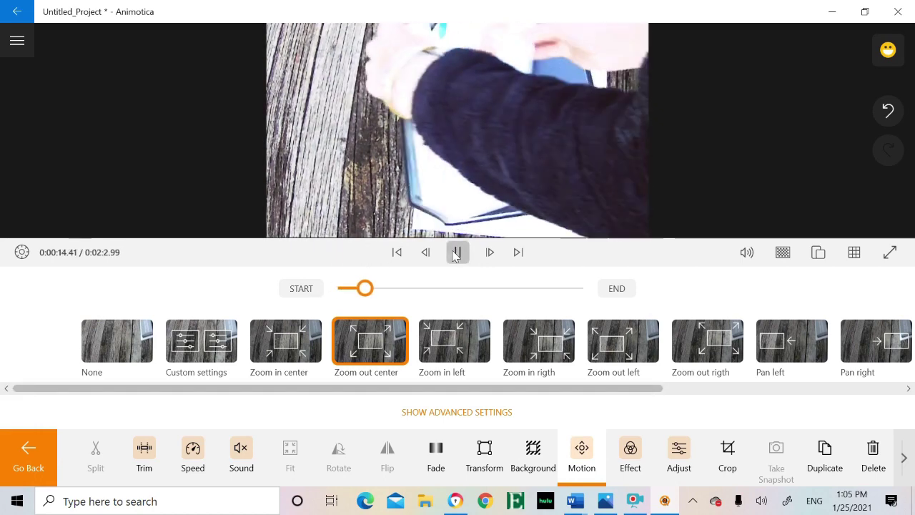
{"action": "left_click", "coordinate": [456, 253]}
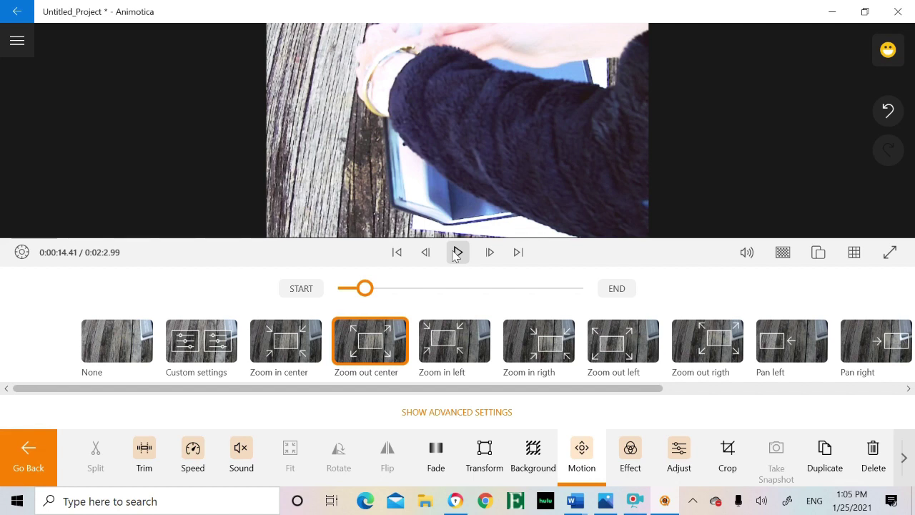
{"action": "left_click", "coordinate": [46, 465]}
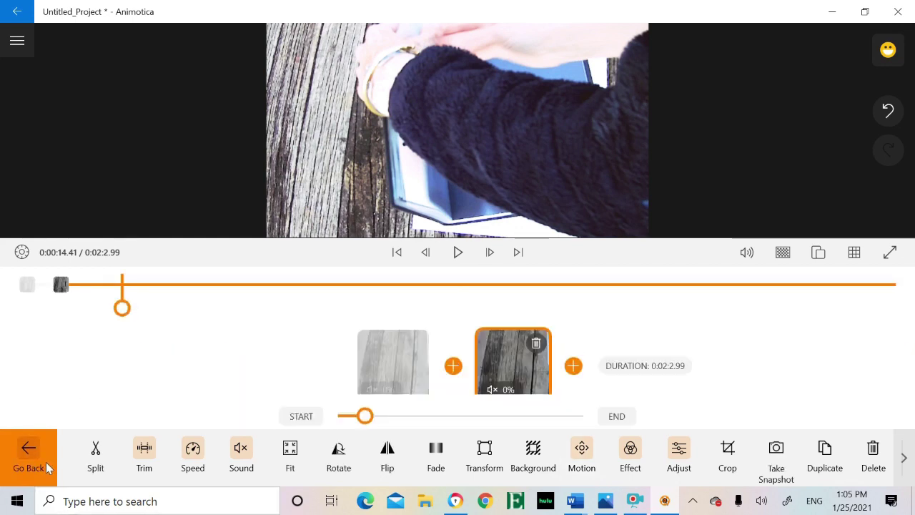
Step: Duplicate the 01:58.26 clip, undo it, dismiss the rating prompt, and go back to the main toolbar
{"action": "left_click", "coordinate": [827, 451]}
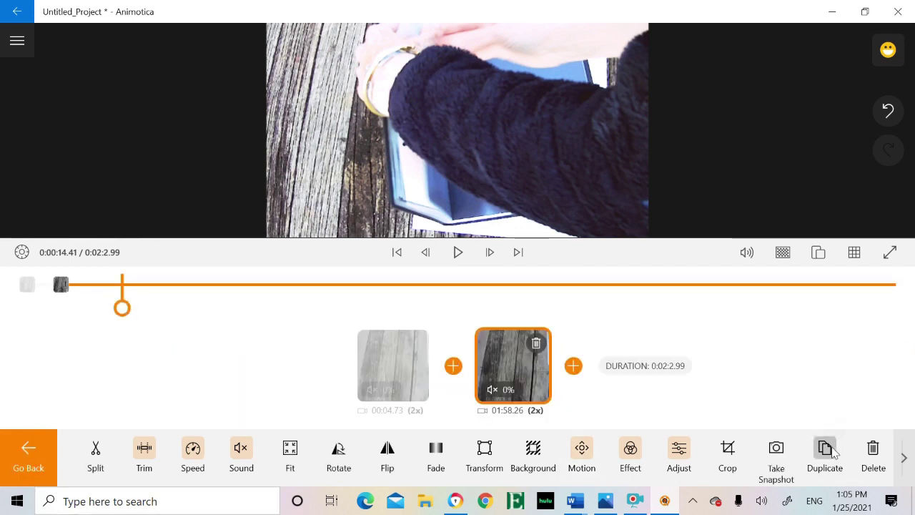
{"action": "left_click", "coordinate": [889, 112]}
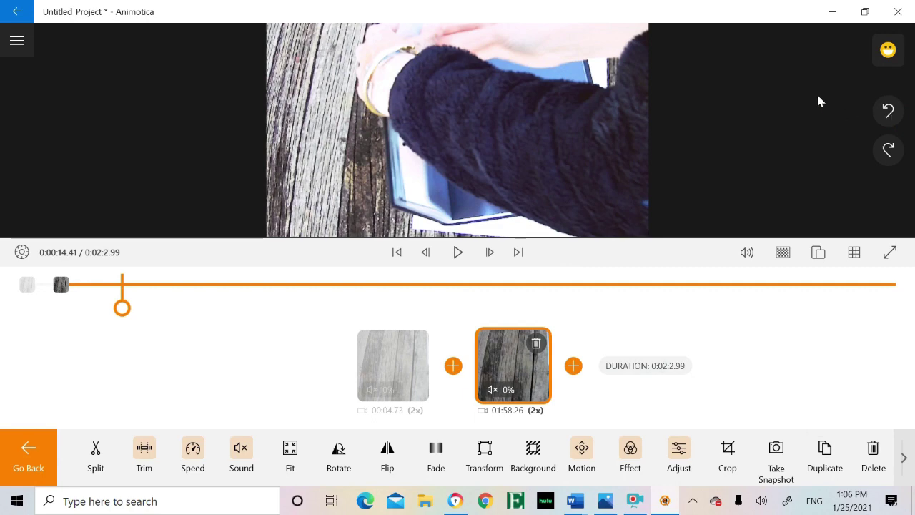
{"action": "left_click", "coordinate": [894, 48]}
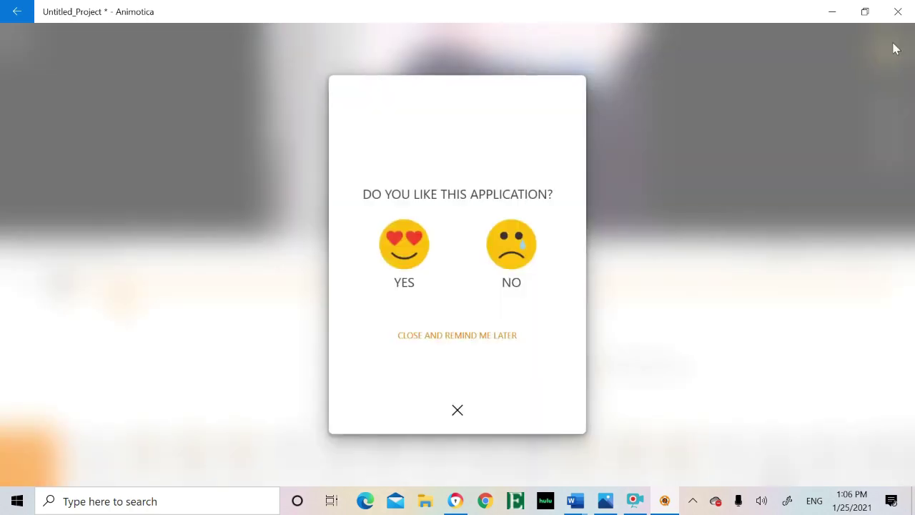
{"action": "left_click", "coordinate": [458, 410]}
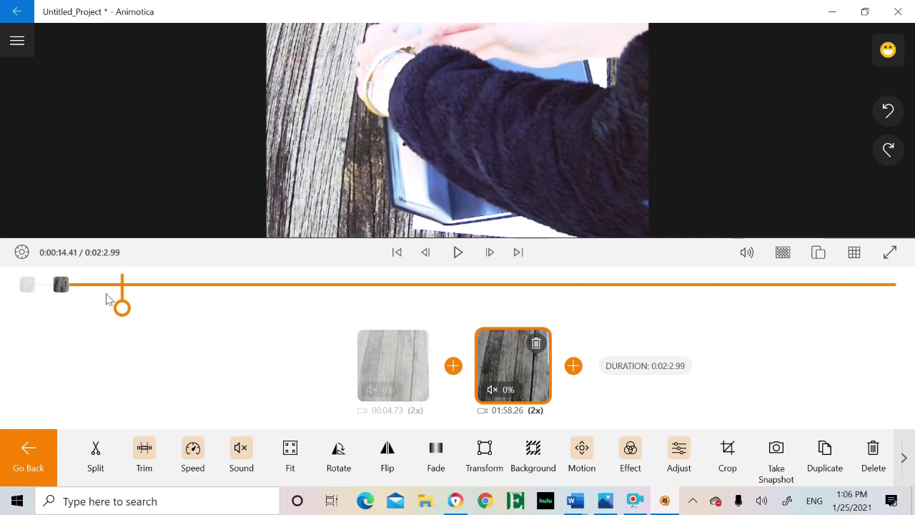
{"action": "left_click", "coordinate": [27, 466]}
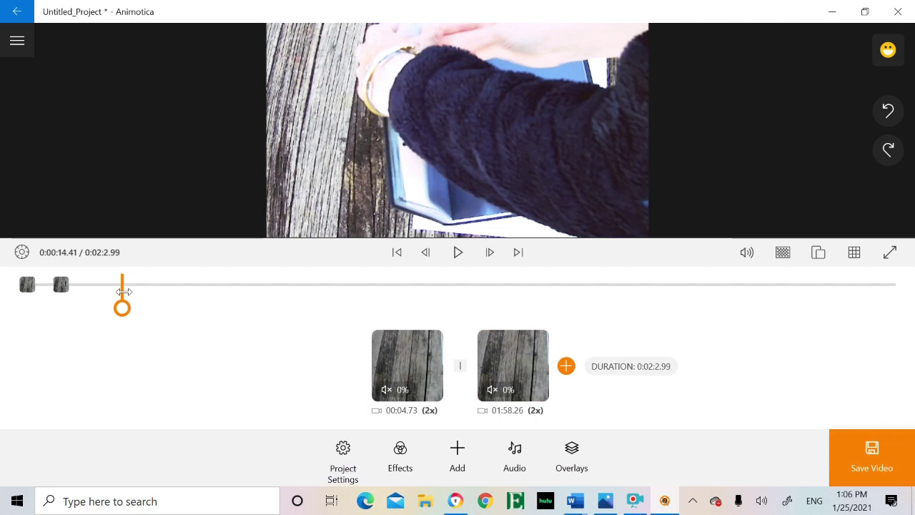
Step: Add the royalty-free 'Cheerful and Light' track at 0:00, then scrub about 28 seconds in
{"action": "left_click_drag", "start_coordinate": [123, 291], "coordinate": [6, 288]}
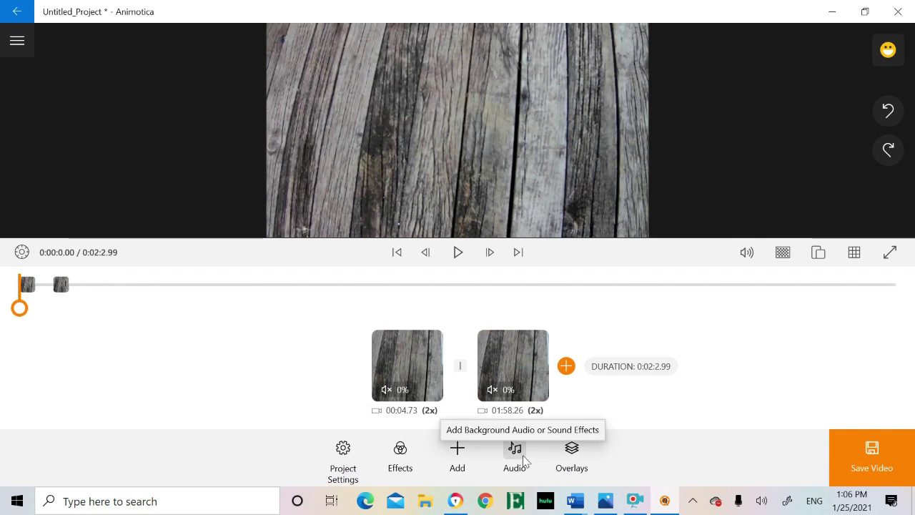
{"action": "left_click", "coordinate": [523, 462]}
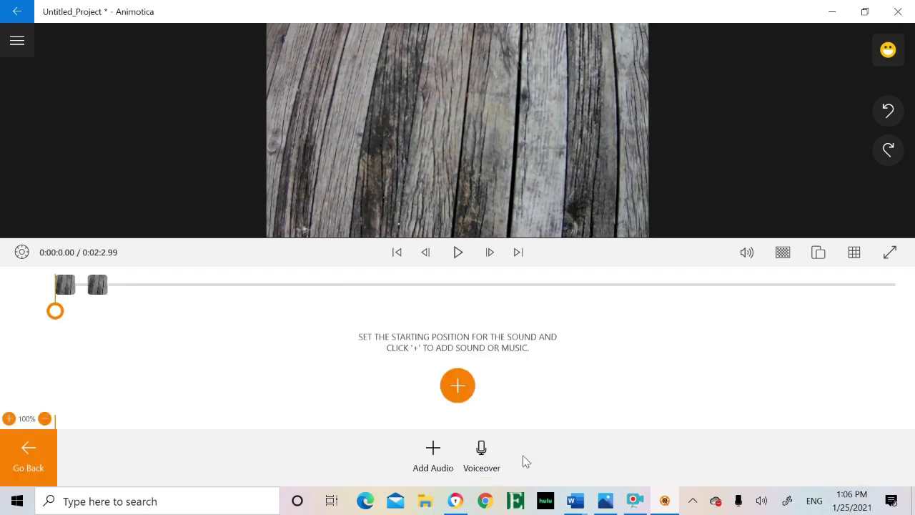
{"action": "left_click", "coordinate": [431, 448]}
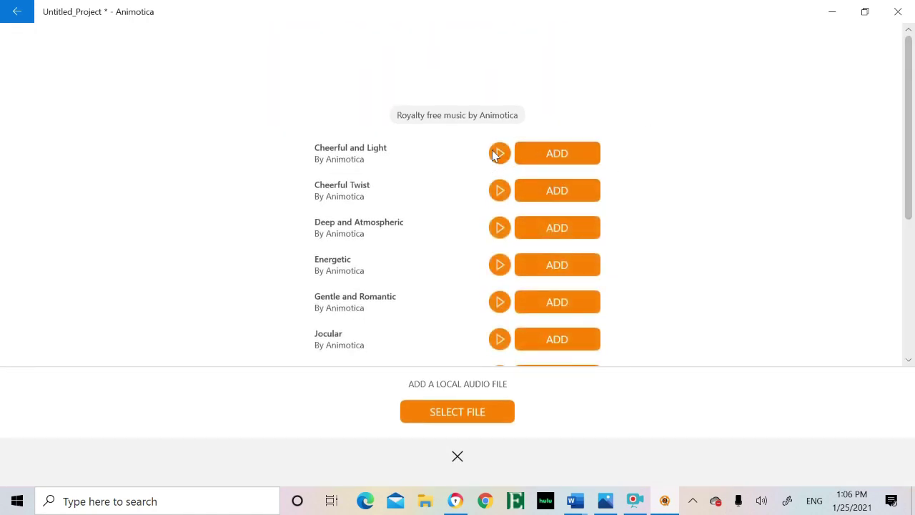
{"action": "left_click", "coordinate": [522, 164]}
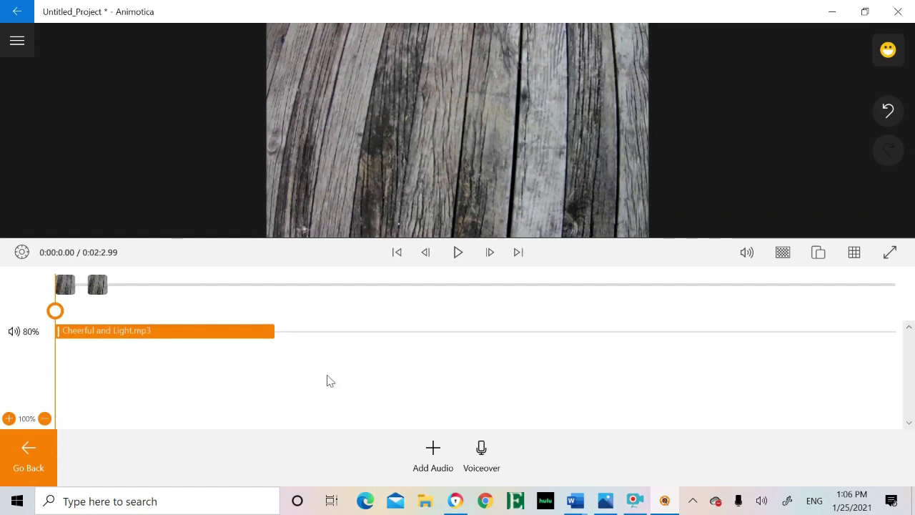
{"action": "left_click_drag", "start_coordinate": [58, 296], "coordinate": [277, 297]}
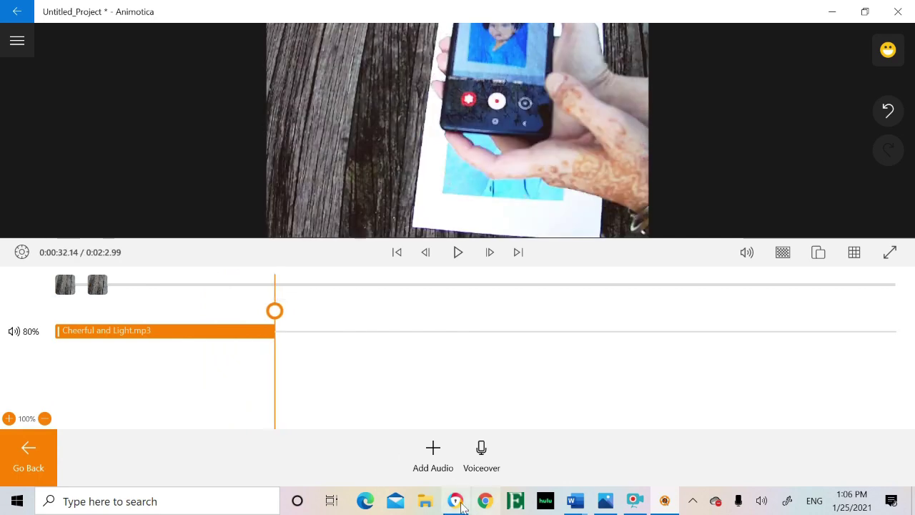
Step: Add the 20210118_135013 recording from file, start it at 0:00, and set its volume to 100%
{"action": "left_click", "coordinate": [432, 447]}
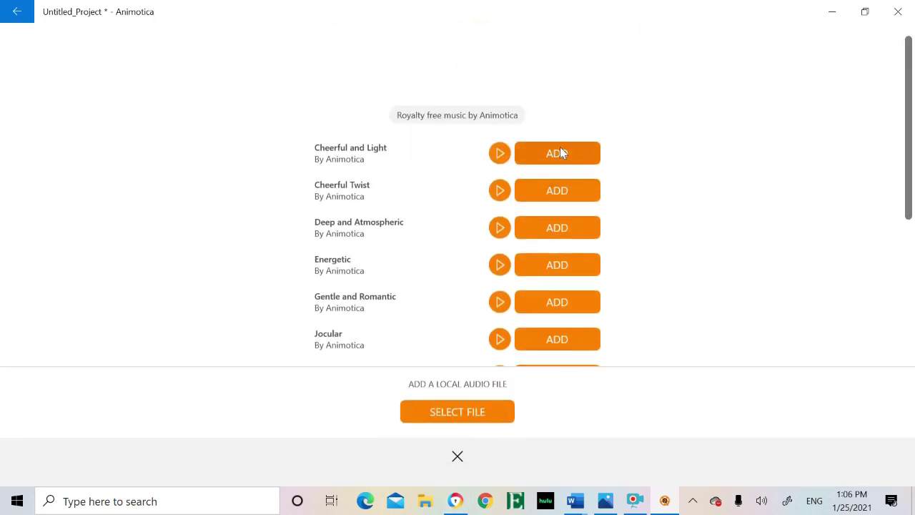
{"action": "left_click", "coordinate": [482, 411]}
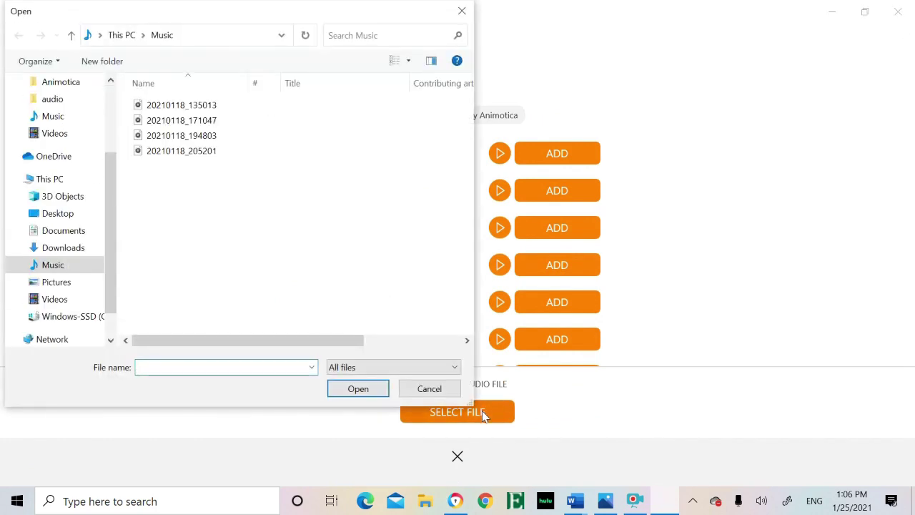
{"action": "double_click", "coordinate": [241, 107]}
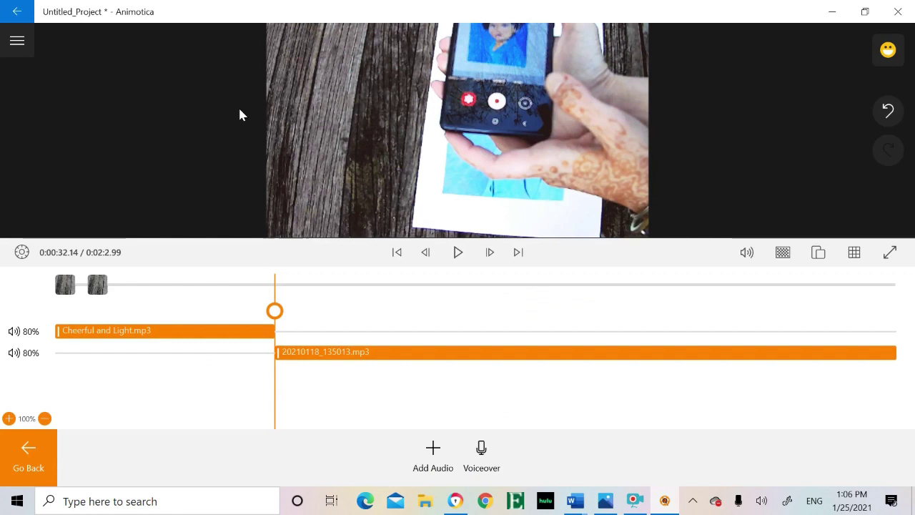
{"action": "left_click_drag", "start_coordinate": [280, 354], "coordinate": [2, 347]}
{"action": "left_click", "coordinate": [34, 356]}
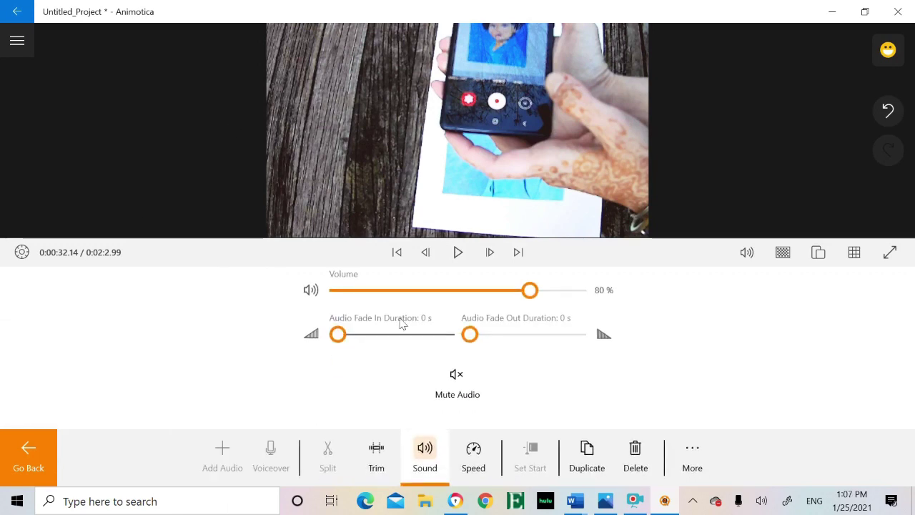
{"action": "left_click", "coordinate": [587, 290]}
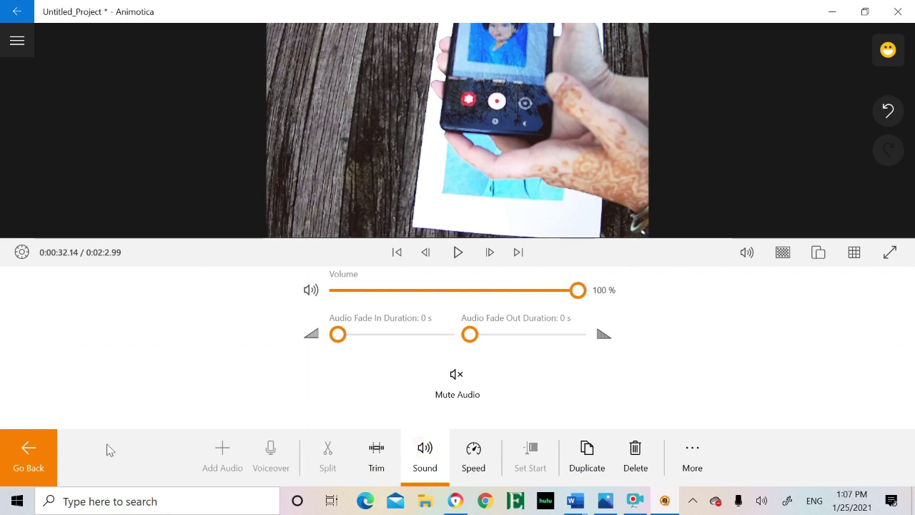
{"action": "left_click", "coordinate": [26, 448]}
Step: Lower the Cheerful and Light volume to 20% and return to the main project view
{"action": "left_click", "coordinate": [34, 336]}
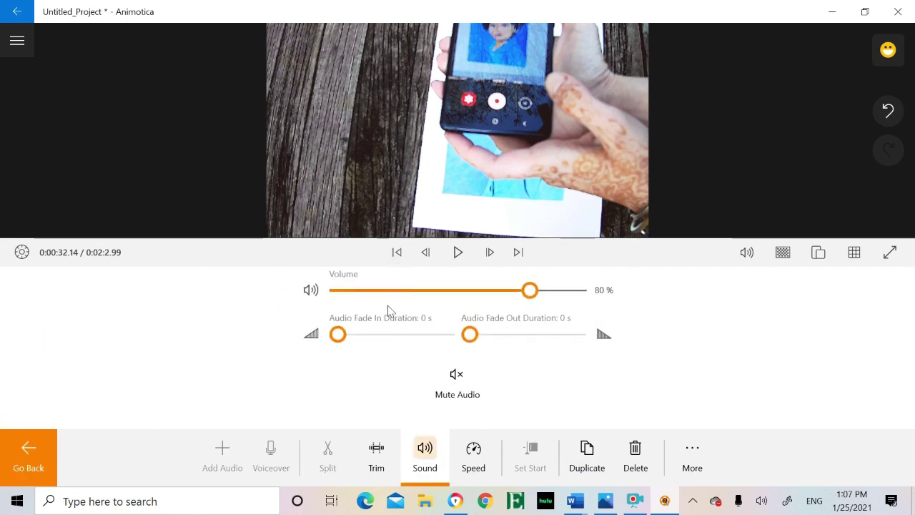
{"action": "left_click", "coordinate": [389, 290]}
{"action": "left_click", "coordinate": [31, 461]}
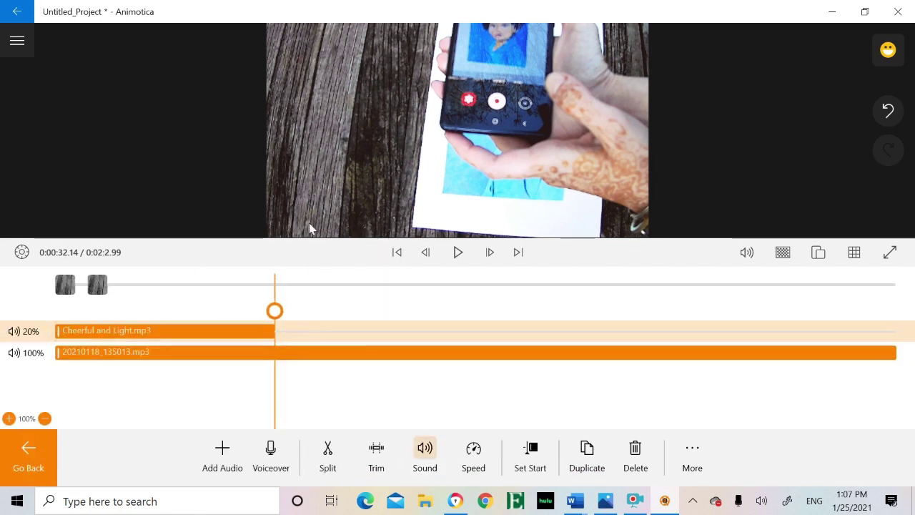
{"action": "left_click", "coordinate": [26, 463]}
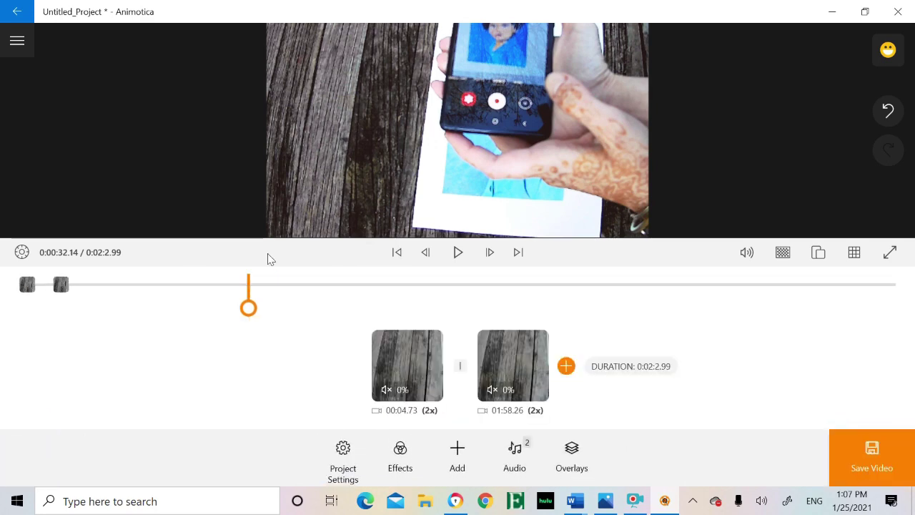
Step: At the start of the video, add the smiley emoticon as a sticker overlay
{"action": "left_click", "coordinate": [21, 286]}
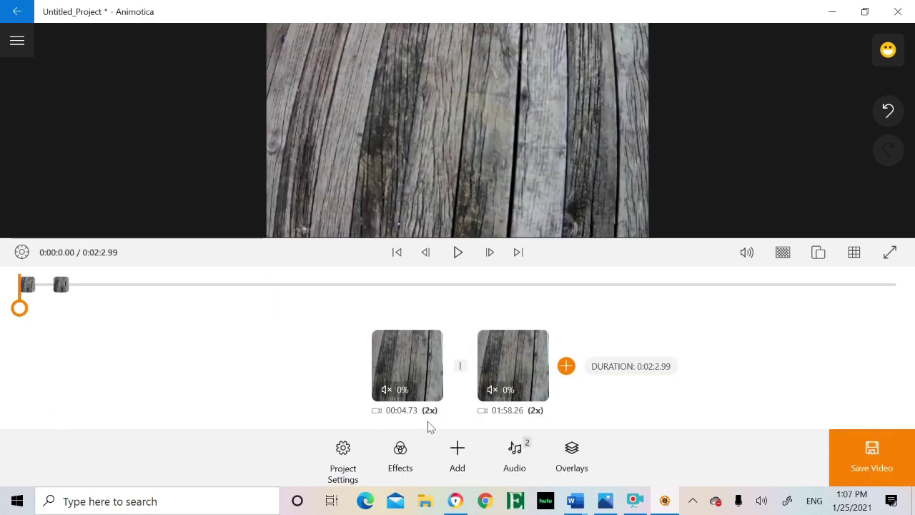
{"action": "left_click", "coordinate": [572, 450]}
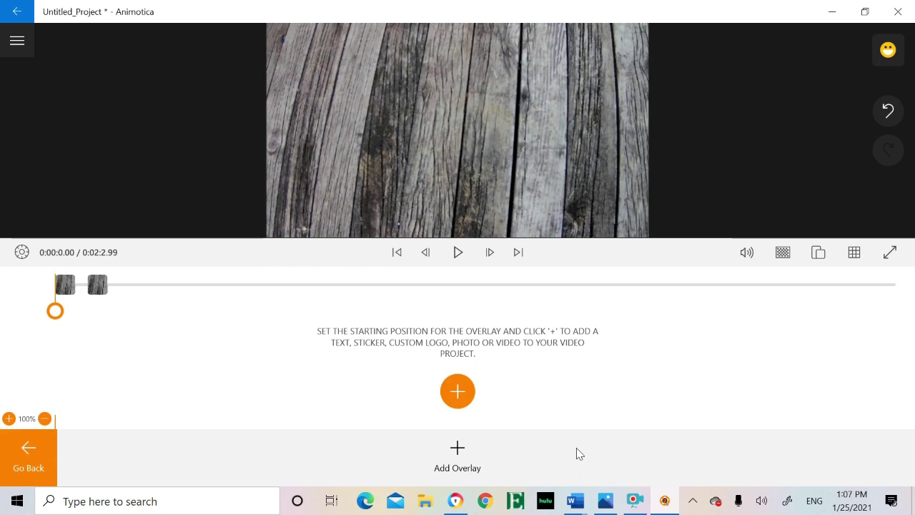
{"action": "left_click", "coordinate": [457, 392]}
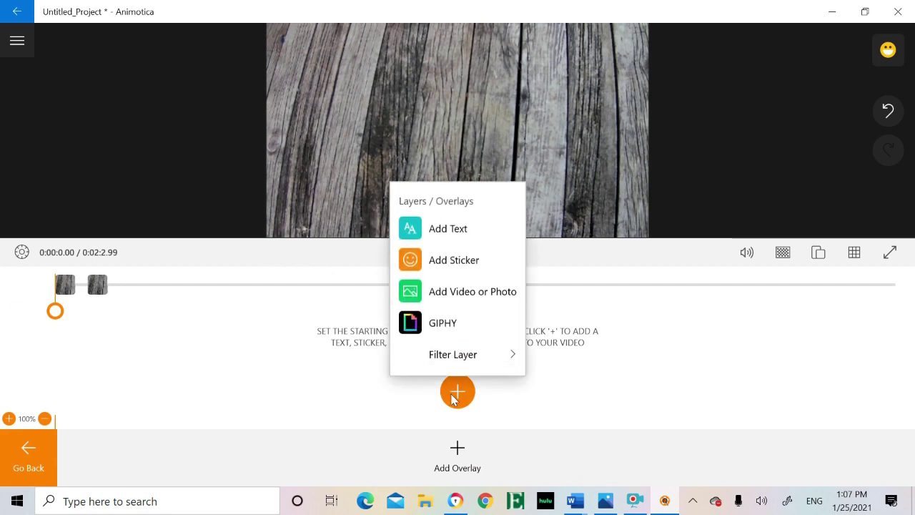
{"action": "left_click", "coordinate": [479, 266]}
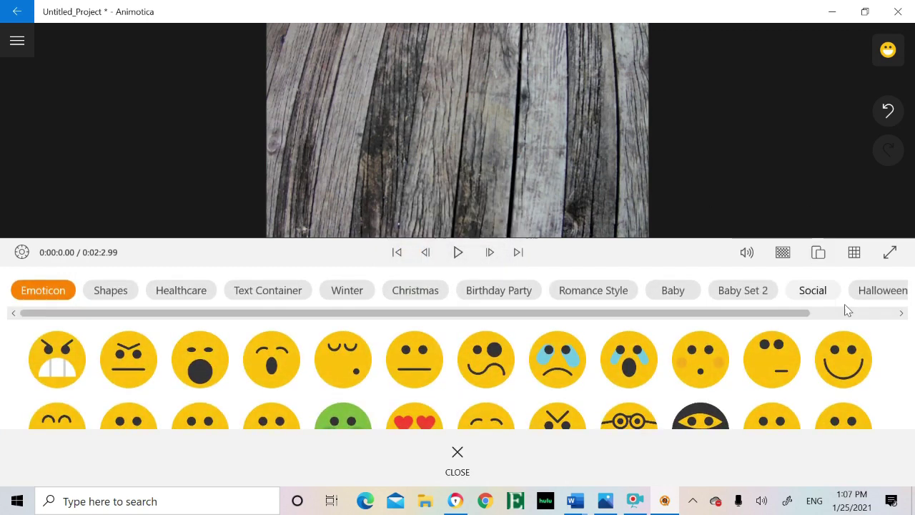
{"action": "left_click", "coordinate": [844, 359]}
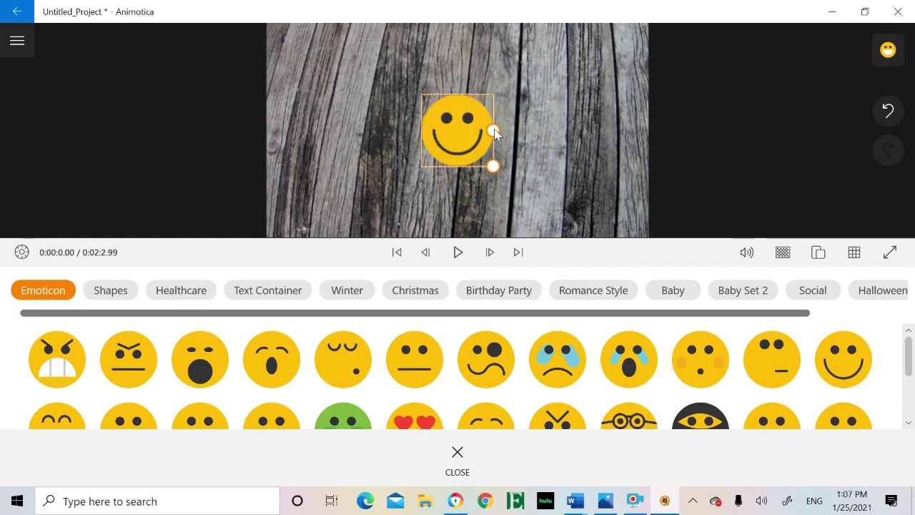
Step: Enlarge the smiley, move it to the upper centre, and shorten its overlay clip length
{"action": "left_click_drag", "start_coordinate": [493, 132], "coordinate": [492, 78]}
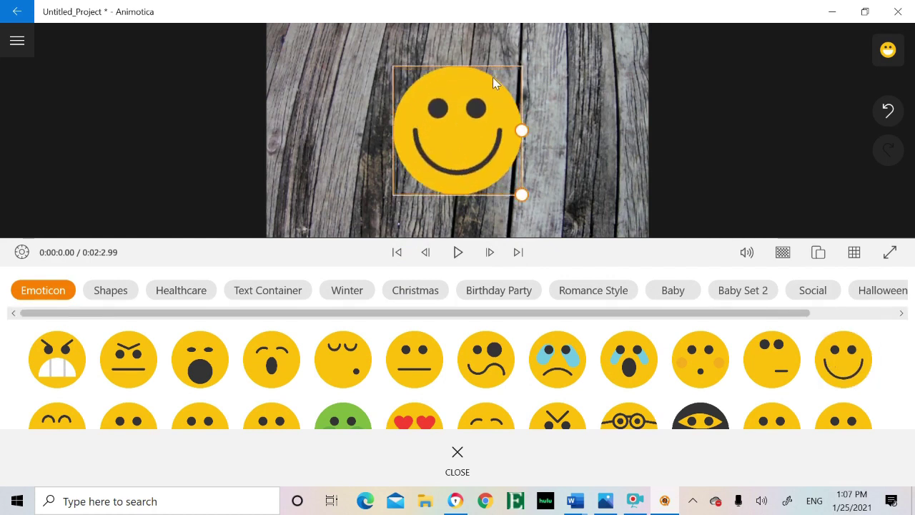
{"action": "left_click_drag", "start_coordinate": [453, 132], "coordinate": [451, 99]}
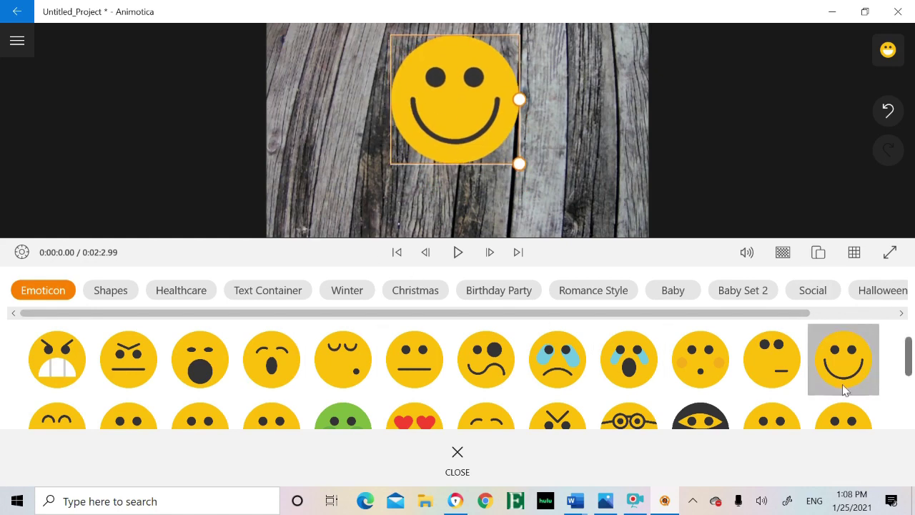
{"action": "scroll", "coordinate": [436, 290], "scroll_direction": "right", "scroll_amount": 2}
{"action": "left_click", "coordinate": [461, 452]}
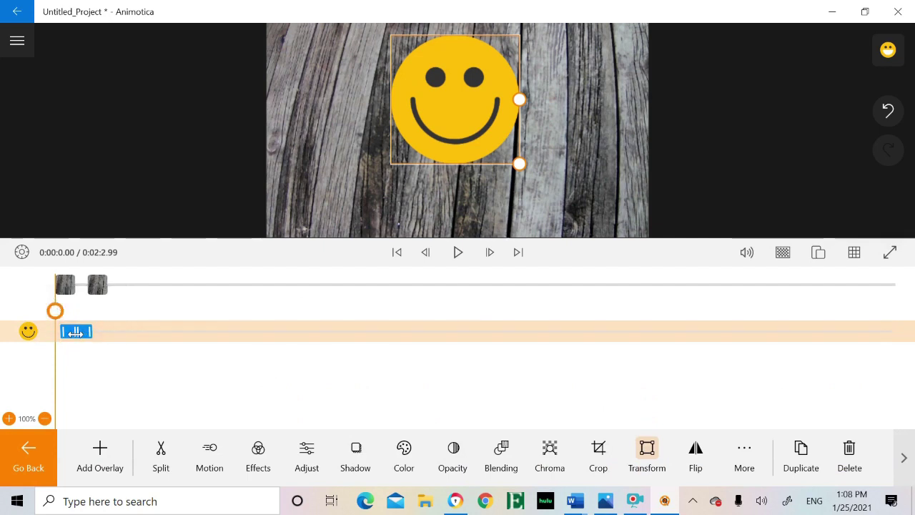
{"action": "left_click_drag", "start_coordinate": [92, 331], "coordinate": [82, 312]}
{"action": "left_click", "coordinate": [111, 333]}
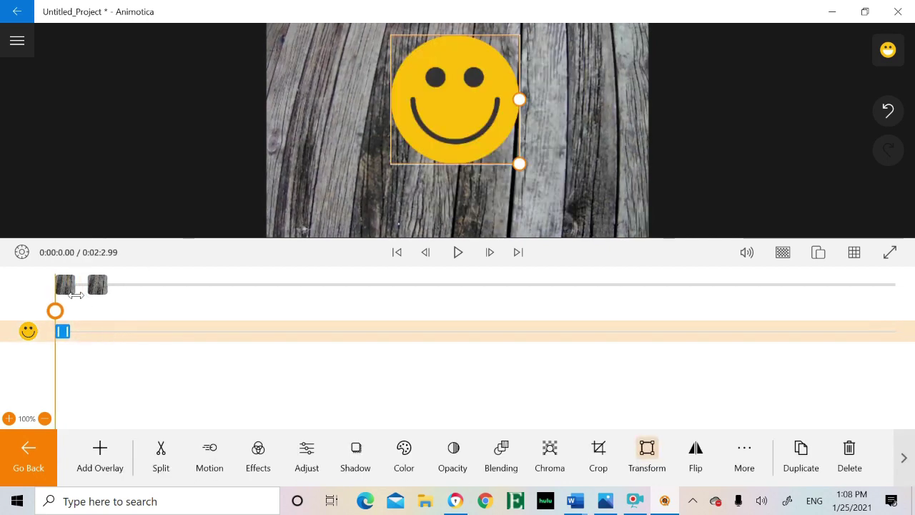
{"action": "left_click", "coordinate": [76, 295]}
{"action": "left_click", "coordinate": [57, 295]}
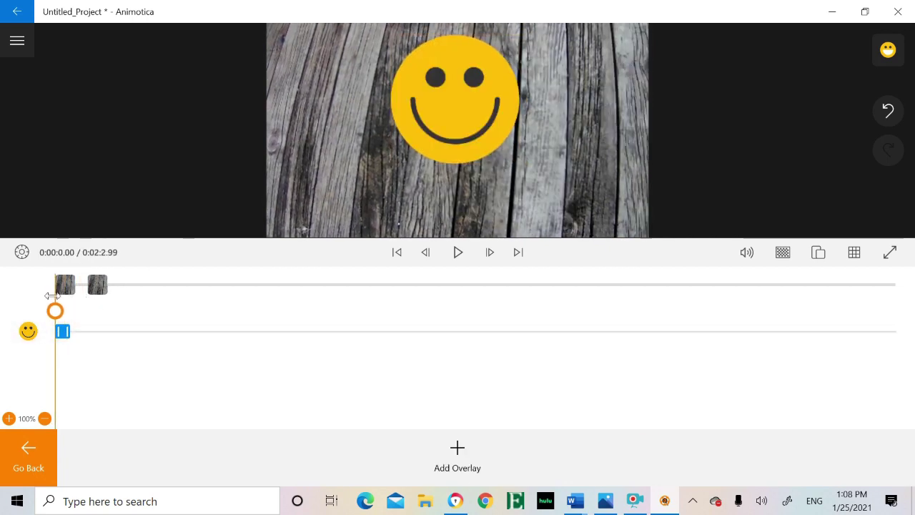
Step: Add a 'Film Photography' text overlay and drag it down below the smiley
{"action": "left_click", "coordinate": [458, 451]}
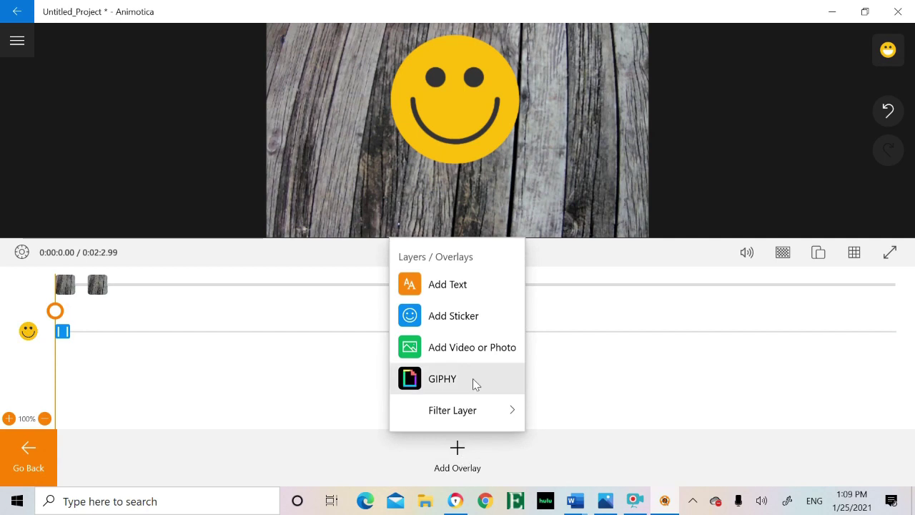
{"action": "left_click", "coordinate": [483, 298]}
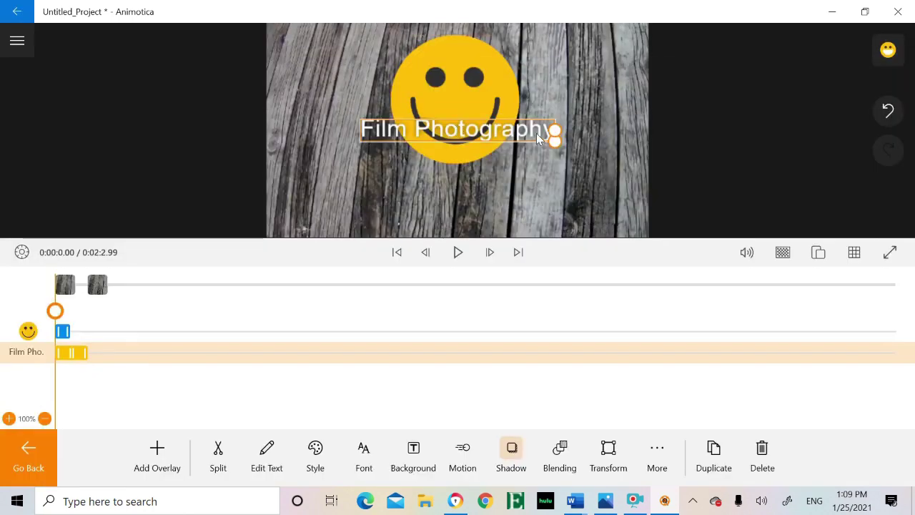
{"action": "left_click_drag", "start_coordinate": [538, 137], "coordinate": [529, 215]}
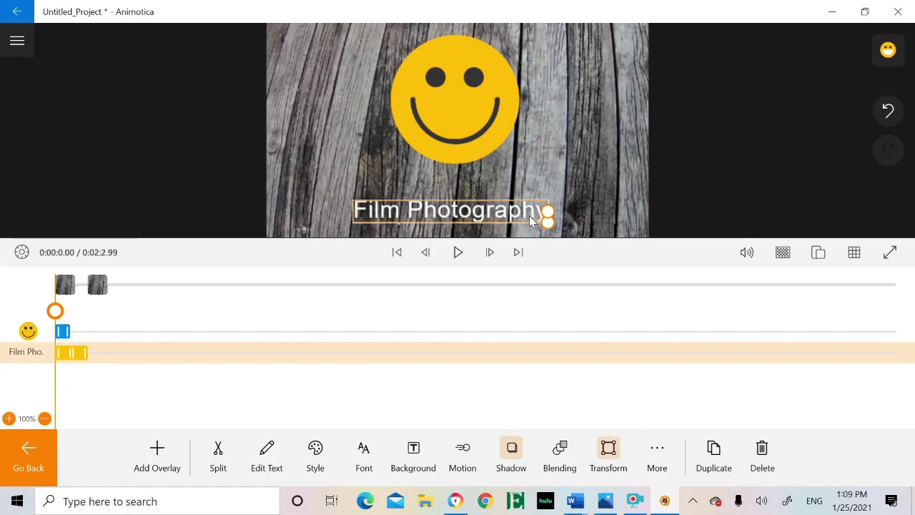
Step: Try Lighten, Darken and Multiply blend modes on the title, then set blending to None
{"action": "left_click", "coordinate": [567, 467]}
{"action": "left_click", "coordinate": [451, 336]}
{"action": "left_click", "coordinate": [367, 313]}
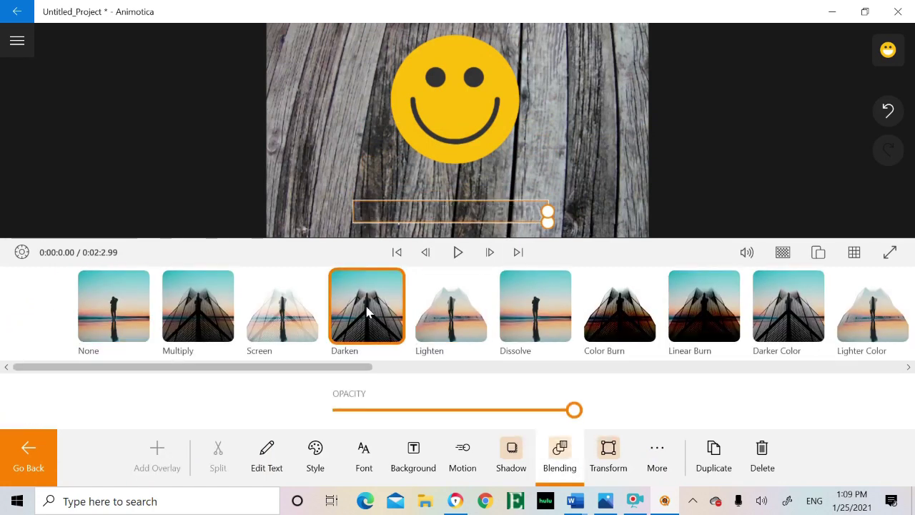
{"action": "left_click", "coordinate": [195, 312]}
{"action": "left_click", "coordinate": [107, 325]}
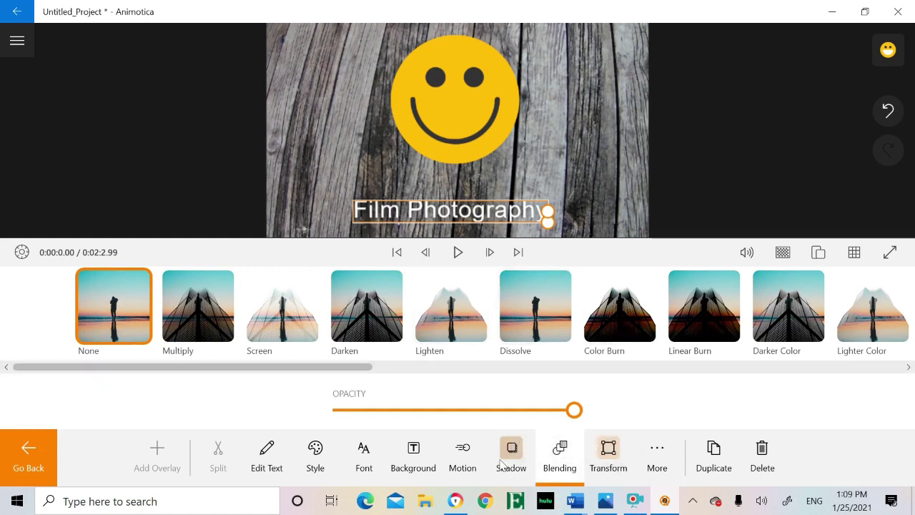
Step: Try the Comic Rotation, Opacity Character and Fly Character animations on the title
{"action": "left_click", "coordinate": [463, 451]}
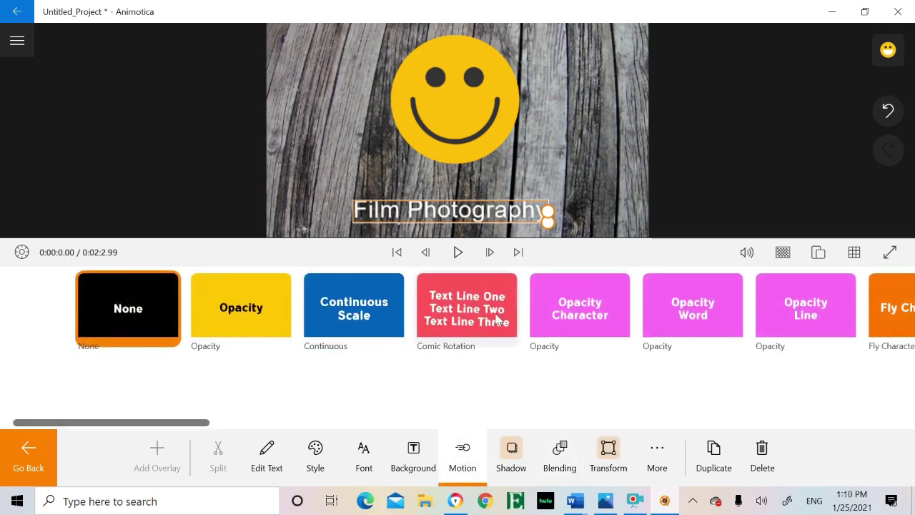
{"action": "left_click", "coordinate": [476, 297]}
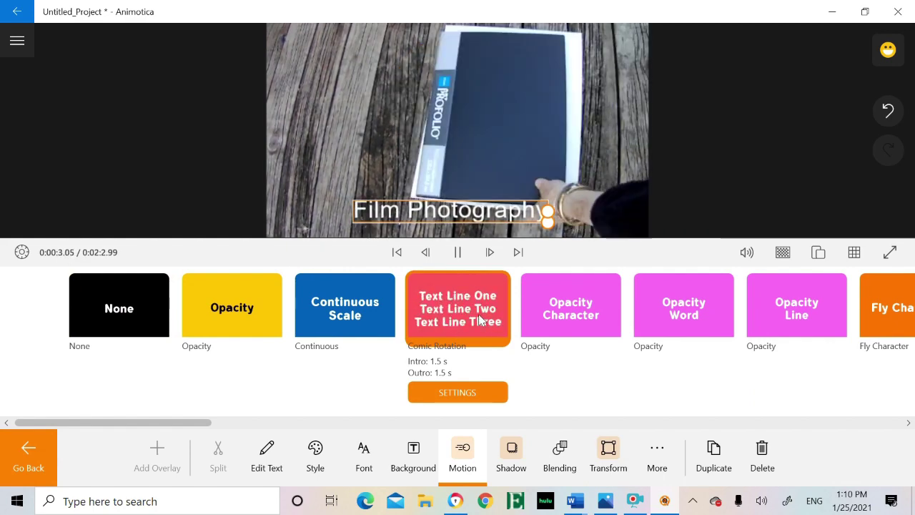
{"action": "left_click", "coordinate": [569, 306]}
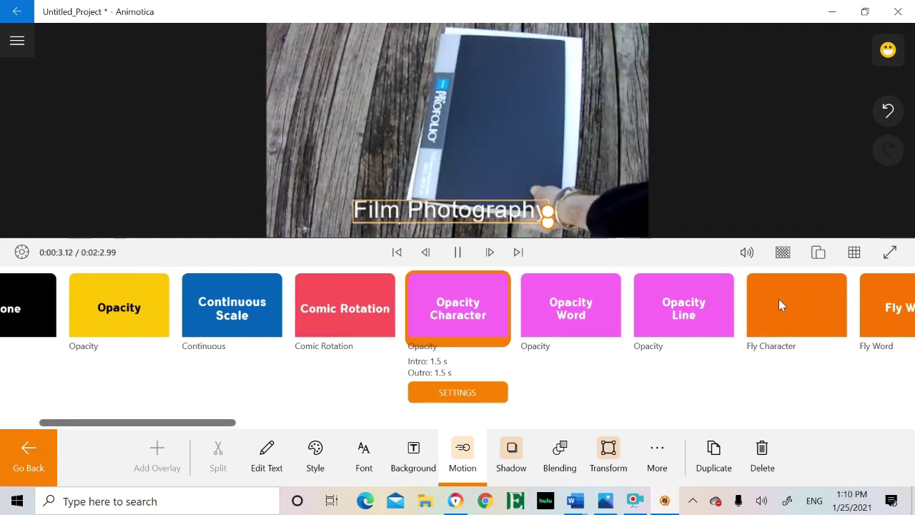
{"action": "left_click", "coordinate": [779, 299]}
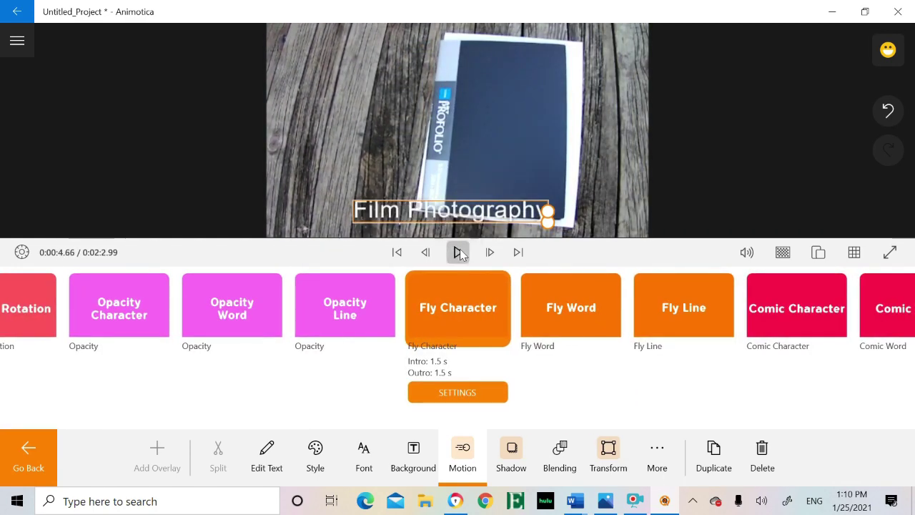
{"action": "left_click", "coordinate": [458, 251]}
Step: Try the Instagram Stories, Watermark, Lightning and Line Box text styles on the title
{"action": "left_click", "coordinate": [413, 458]}
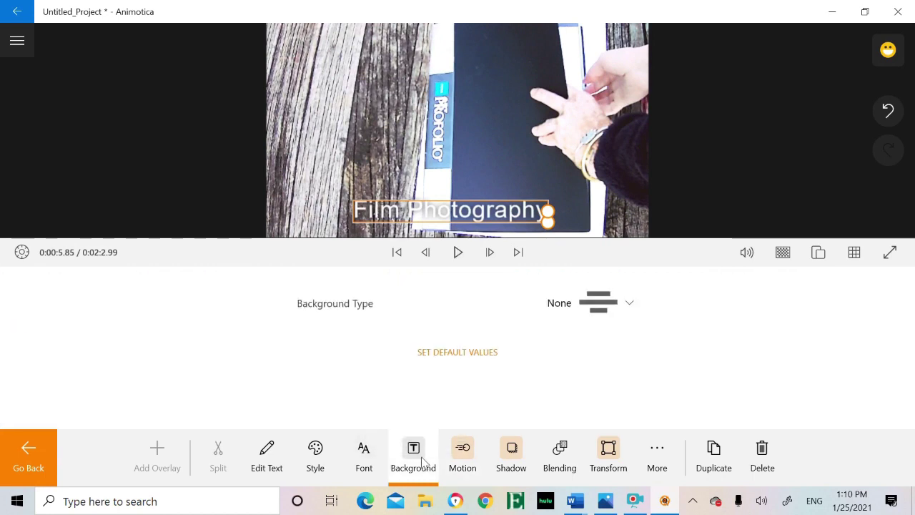
{"action": "left_click", "coordinate": [321, 461]}
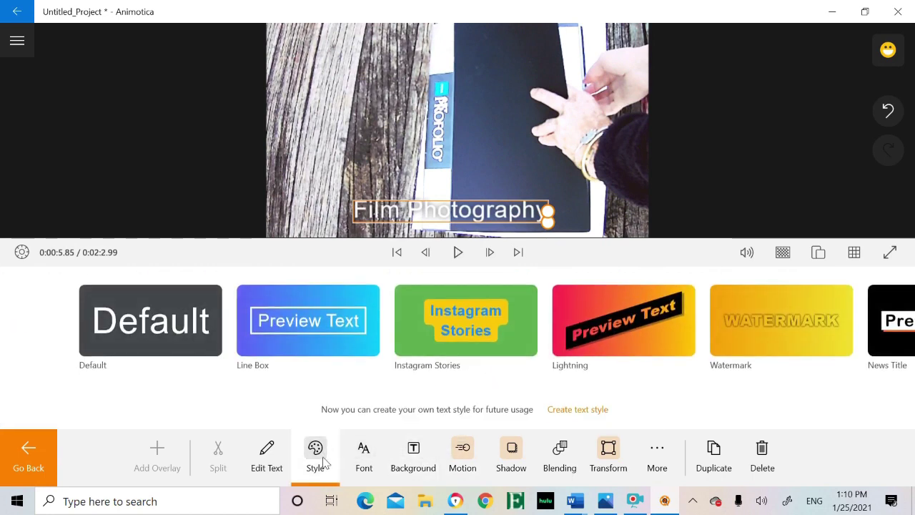
{"action": "left_click", "coordinate": [447, 329]}
{"action": "left_click", "coordinate": [758, 312]}
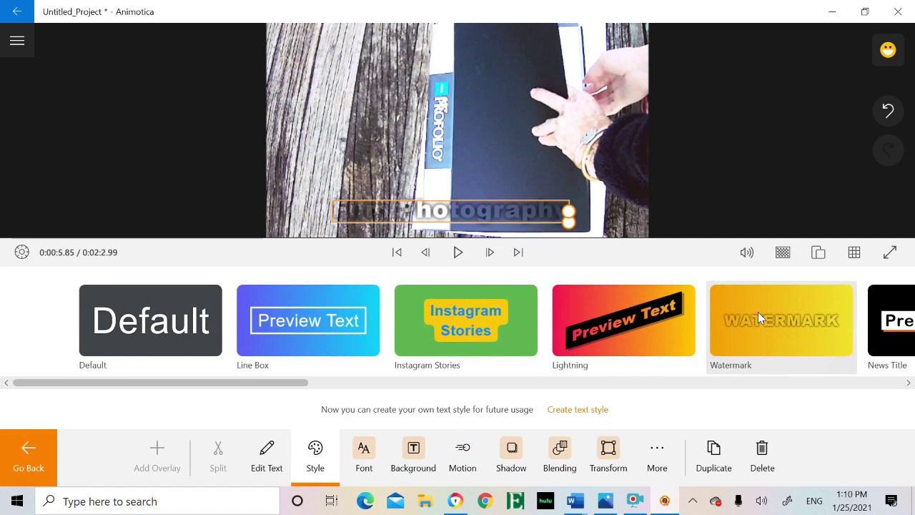
{"action": "left_click", "coordinate": [648, 319]}
{"action": "left_click", "coordinate": [299, 301]}
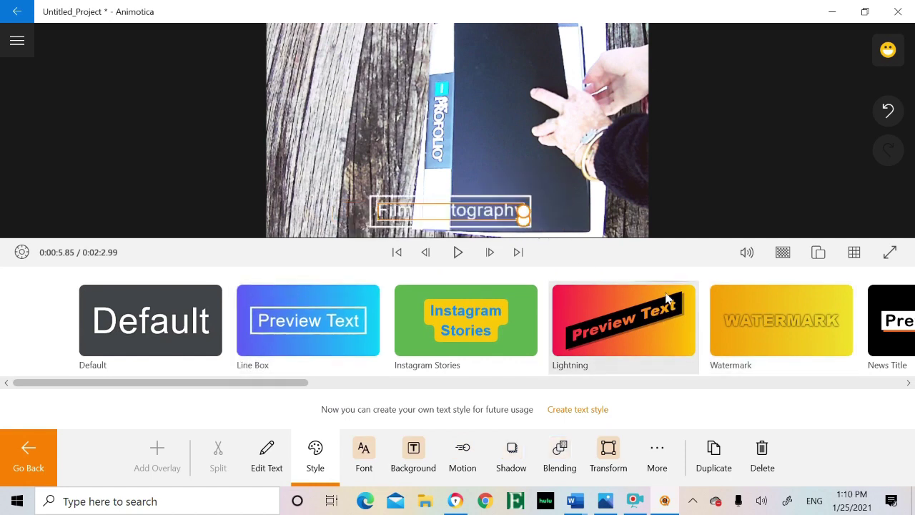
Step: After trying Neon, apply the Box style for white text on red, then close Edit Text
{"action": "scroll", "coordinate": [670, 300], "scroll_direction": "right", "scroll_amount": 5}
{"action": "left_click", "coordinate": [665, 310]}
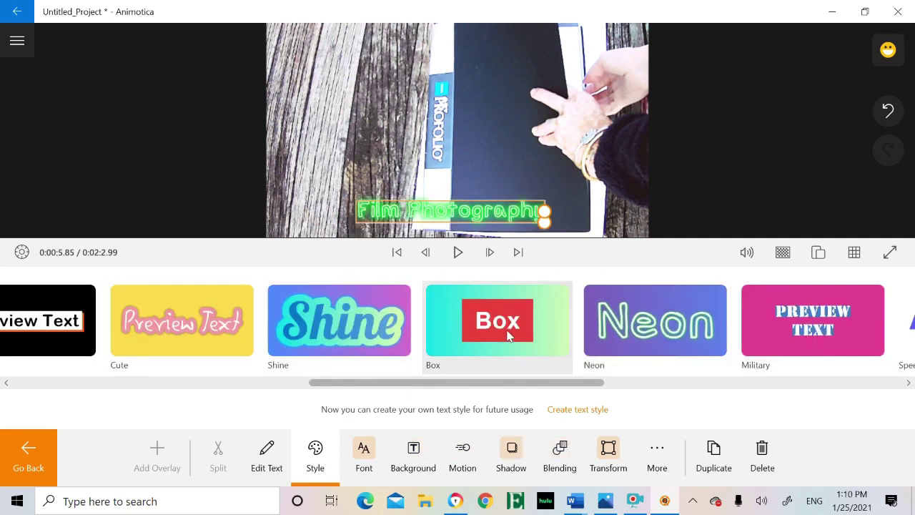
{"action": "left_click", "coordinate": [542, 334]}
{"action": "left_click", "coordinate": [272, 454]}
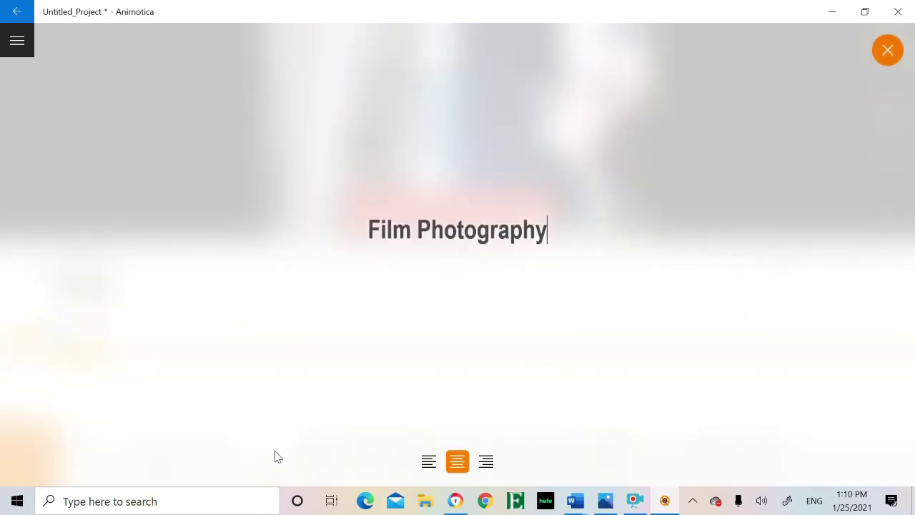
{"action": "left_click", "coordinate": [45, 401]}
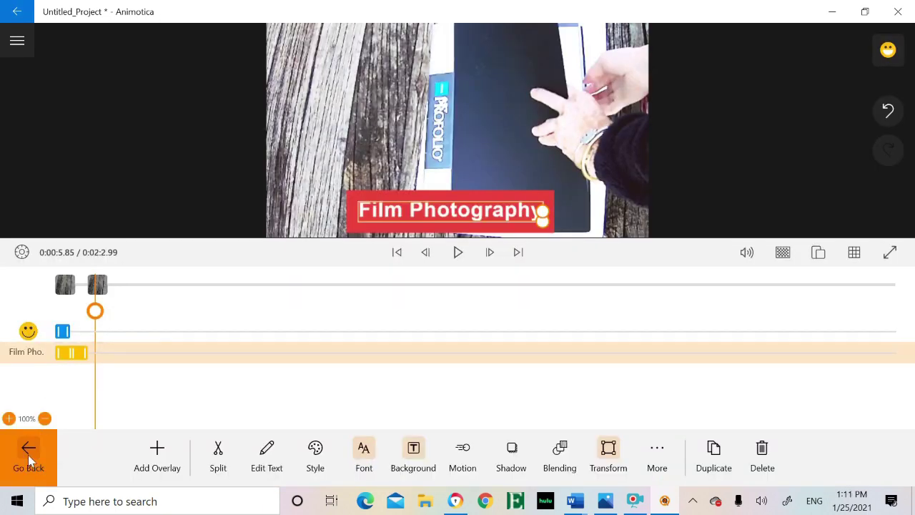
Step: Split the Film Photography title at about 0:03.06 and delete the later part
{"action": "left_click", "coordinate": [76, 286]}
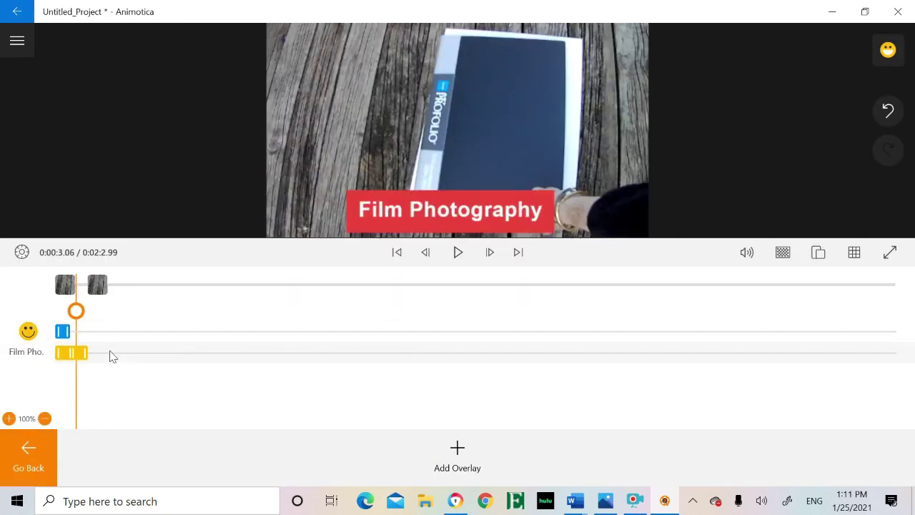
{"action": "left_click", "coordinate": [113, 356]}
{"action": "left_click", "coordinate": [218, 450]}
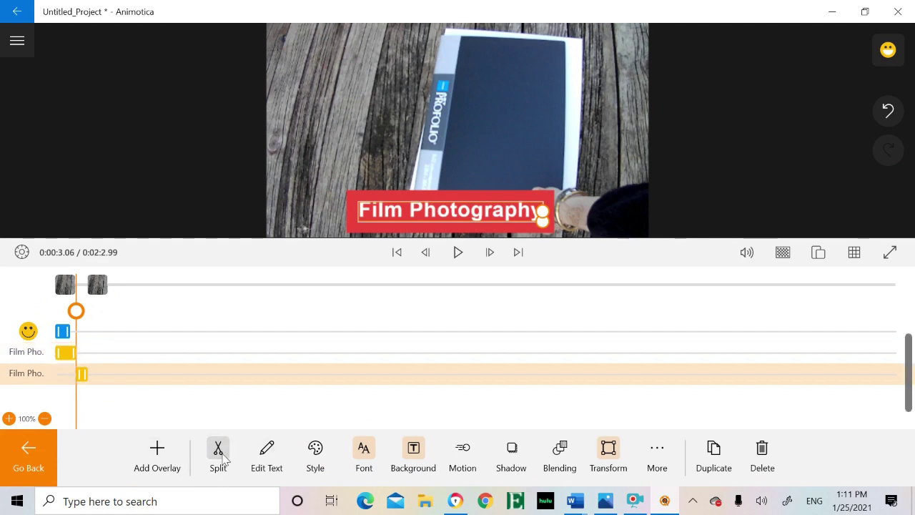
{"action": "left_click", "coordinate": [765, 451]}
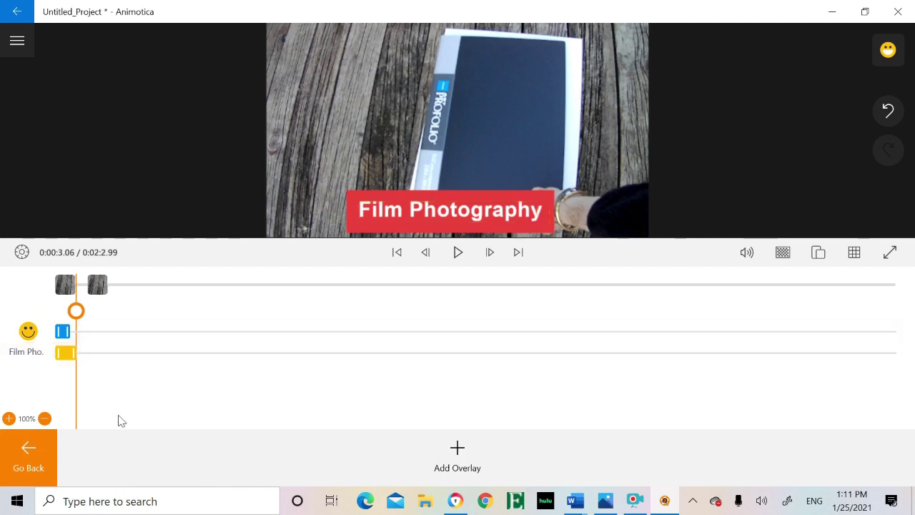
Step: Return to the main project view and play a short preview of the project
{"action": "left_click", "coordinate": [32, 458]}
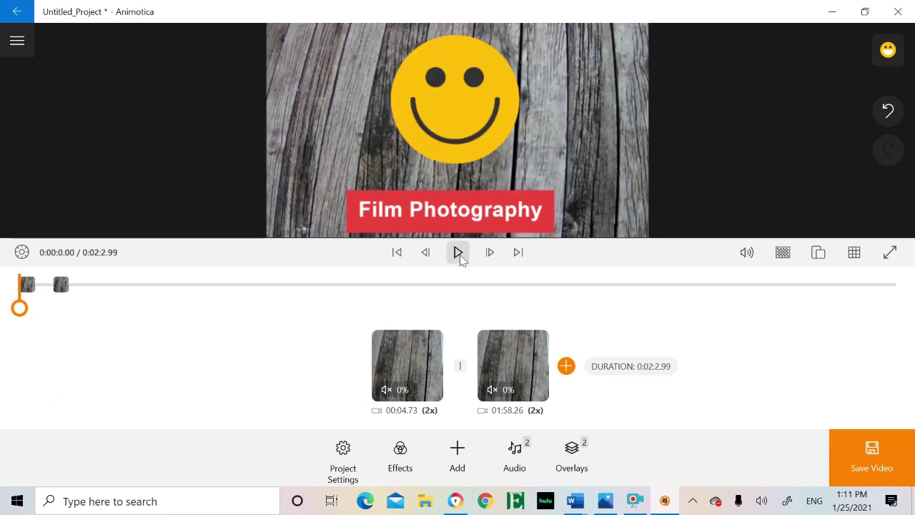
{"action": "left_click", "coordinate": [459, 256]}
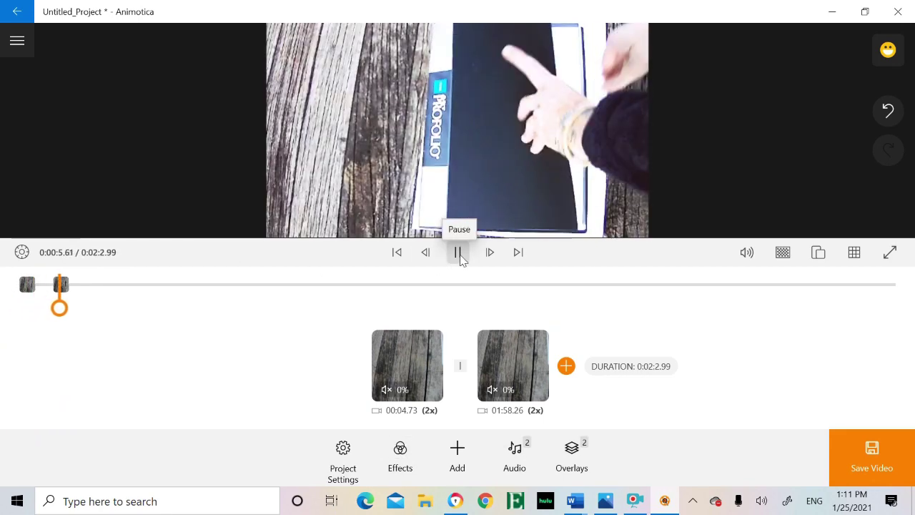
{"action": "left_click", "coordinate": [460, 256]}
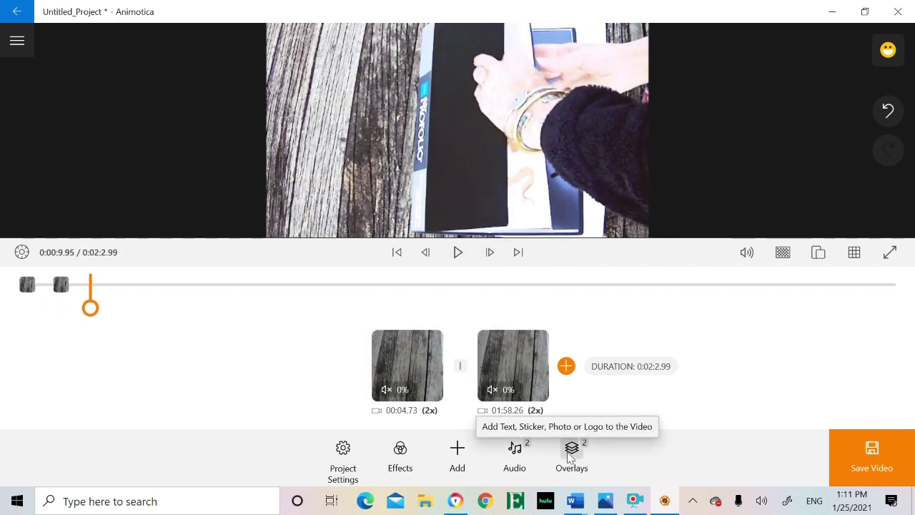
Step: Close the project, saving it under the name 'Animotica demo'
{"action": "left_click", "coordinate": [16, 14]}
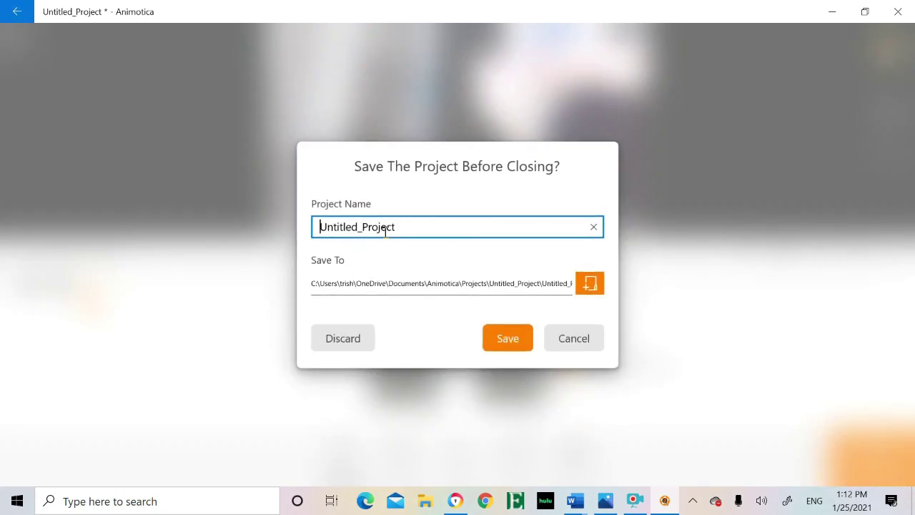
{"action": "left_click_drag", "start_coordinate": [397, 229], "coordinate": [317, 229]}
{"action": "type", "text": "FilmP"}
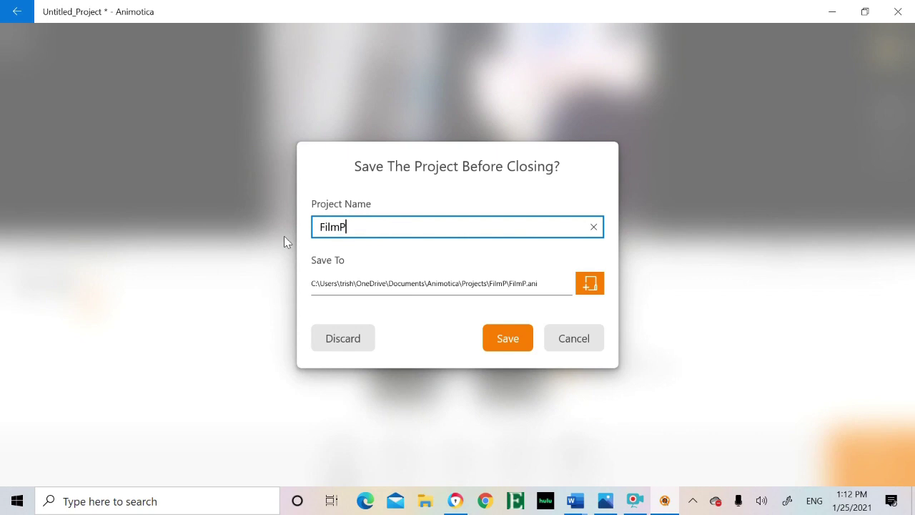
{"action": "type", "text": "hotography"}
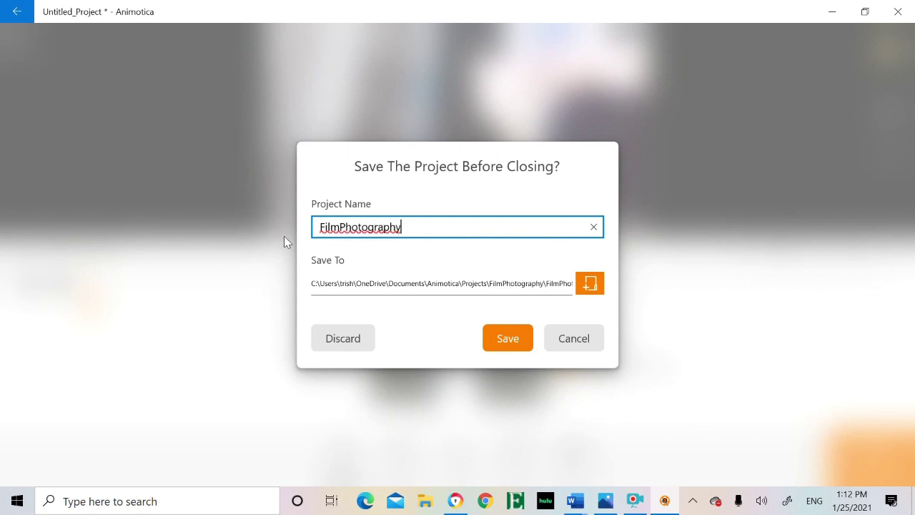
{"action": "key", "text": "BackSpace"}
{"action": "key", "text": "BackSpace"}
{"action": "key", "text": "BackSpace"}
{"action": "key", "text": "BackSpace"}
{"action": "key", "text": "BackSpace"}
{"action": "key", "text": "BackSpace"}
{"action": "key", "text": "BackSpace"}
{"action": "key", "text": "BackSpace"}
{"action": "key", "text": "BackSpace"}
{"action": "key", "text": "BackSpace"}
{"action": "key", "text": "BackSpace"}
{"action": "key", "text": "BackSpace"}
{"action": "key", "text": "BackSpace"}
{"action": "key", "text": "BackSpace"}
{"action": "key", "text": "BackSpace"}
{"action": "type", "text": "V"}
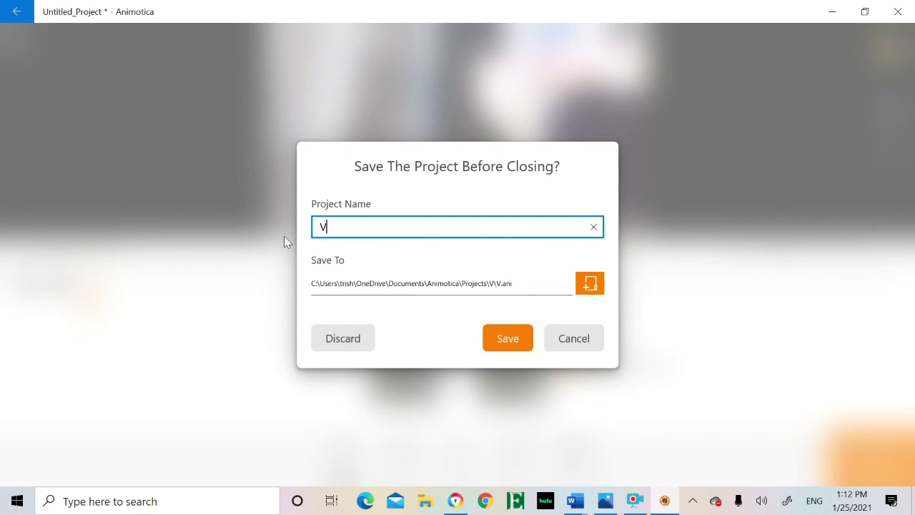
{"action": "type", "text": "i"}
{"action": "key", "text": "BackSpace"}
{"action": "key", "text": "BackSpace"}
{"action": "type", "text": "Animotica"}
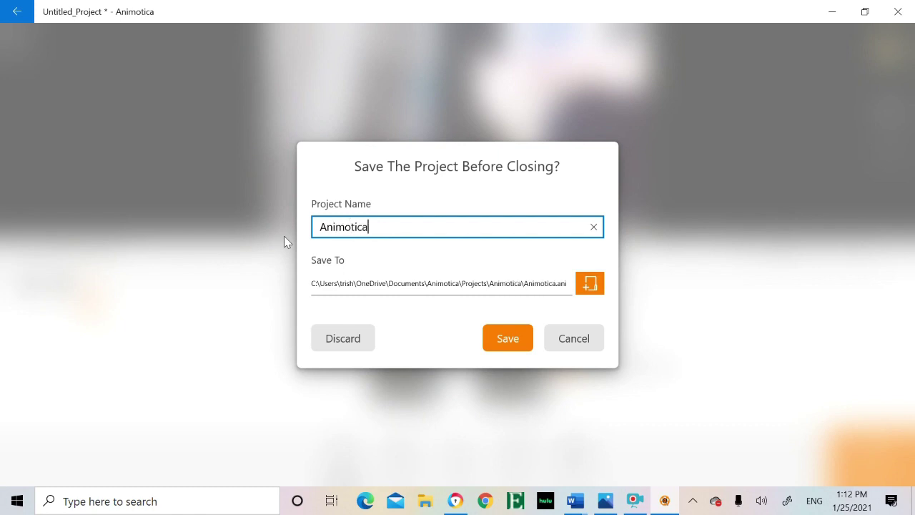
{"action": "type", "text": " demo"}
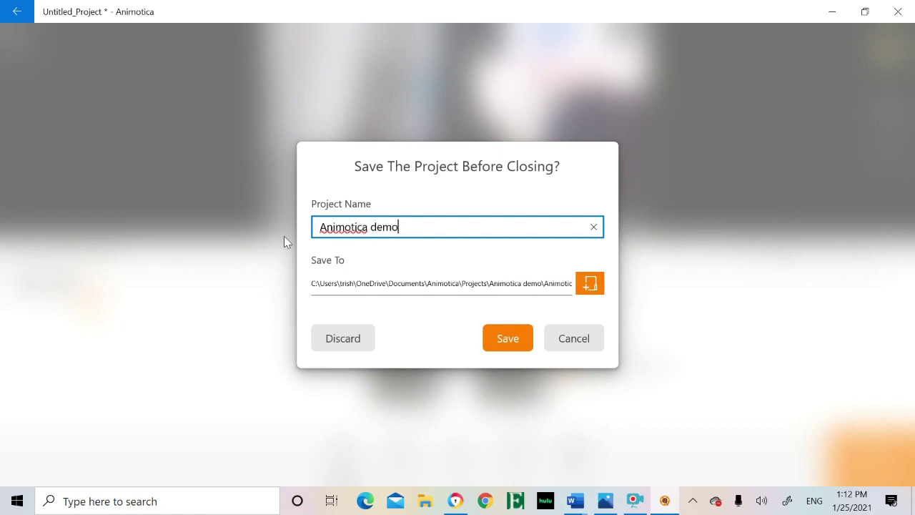
{"action": "left_click", "coordinate": [528, 338]}
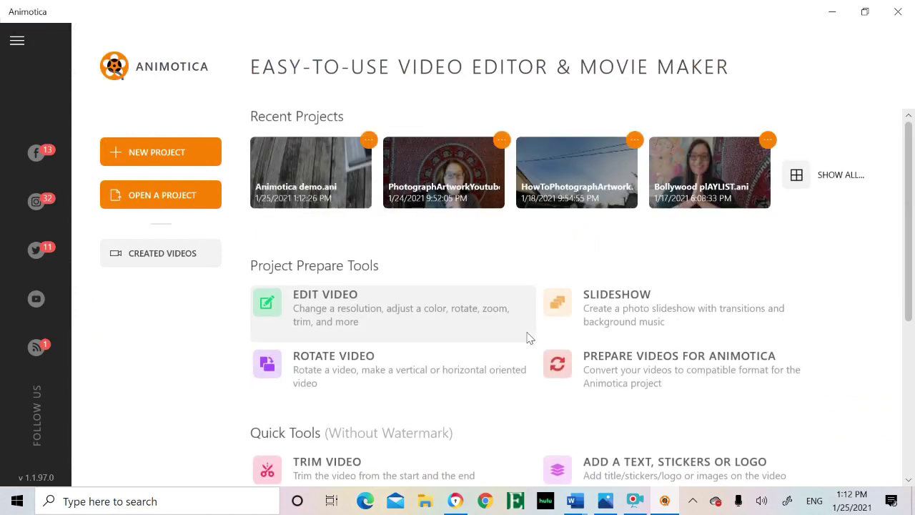
{"action": "left_click", "coordinate": [347, 182]}
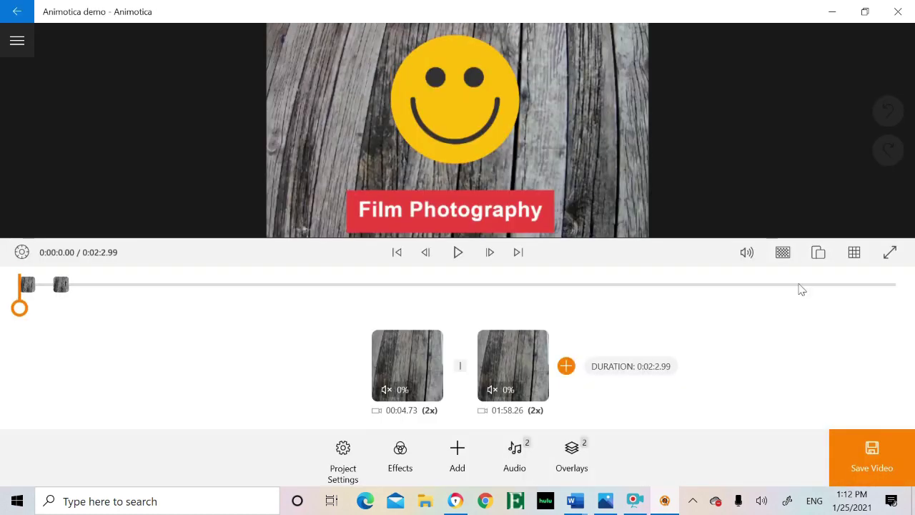
{"action": "left_click", "coordinate": [872, 462]}
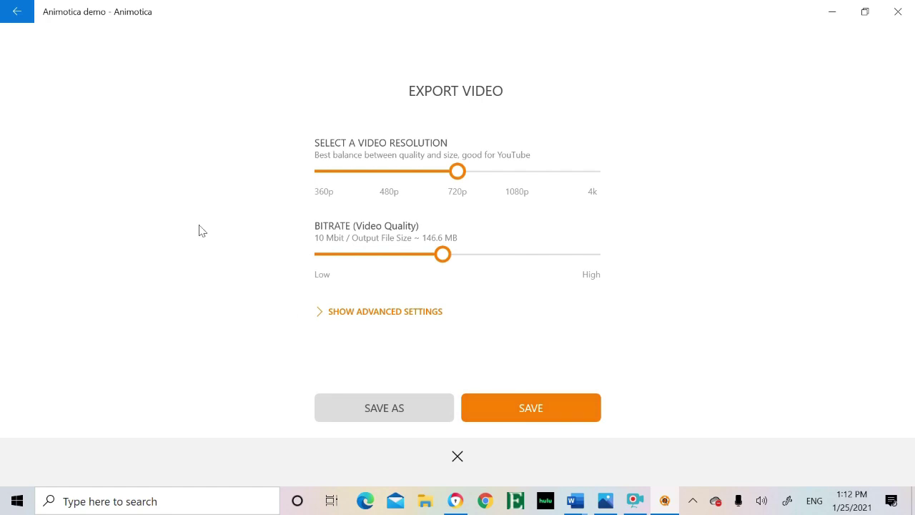
{"action": "left_click", "coordinate": [17, 12]}
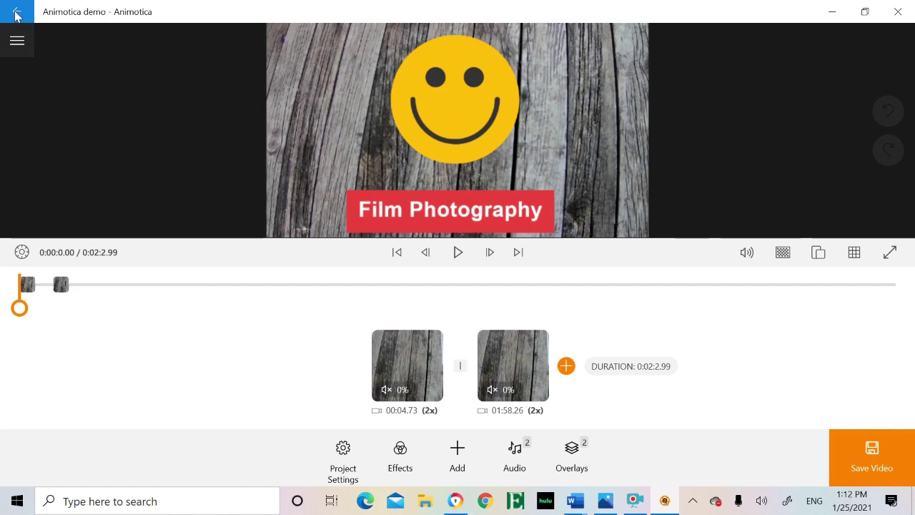
{"action": "left_click", "coordinate": [16, 14]}
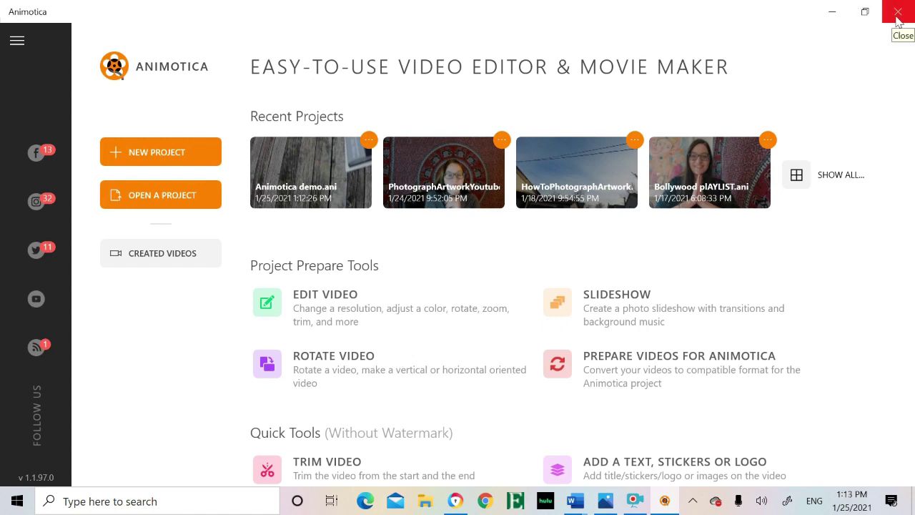
{"action": "scroll", "coordinate": [898, 20], "scroll_direction": "down", "scroll_amount": 3}
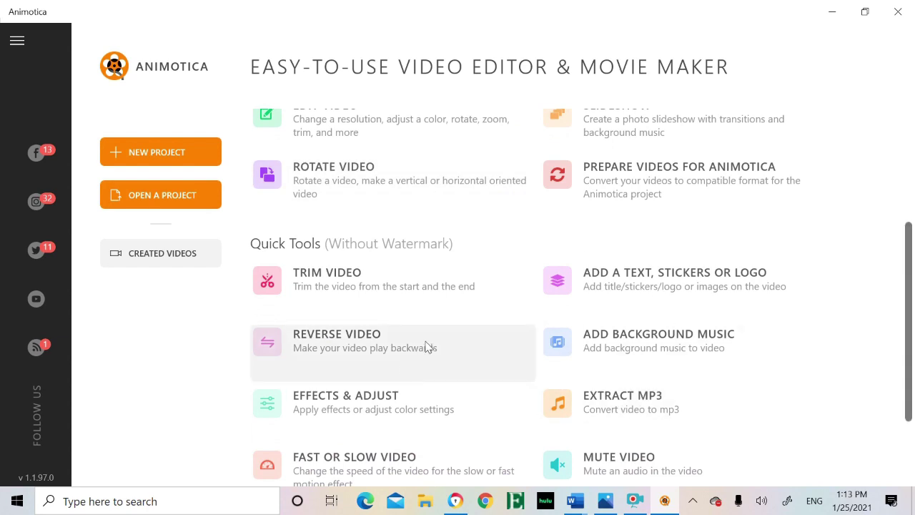
{"action": "scroll", "coordinate": [425, 347], "scroll_direction": "down", "scroll_amount": 2}
{"action": "scroll", "coordinate": [426, 347], "scroll_direction": "up", "scroll_amount": 1}
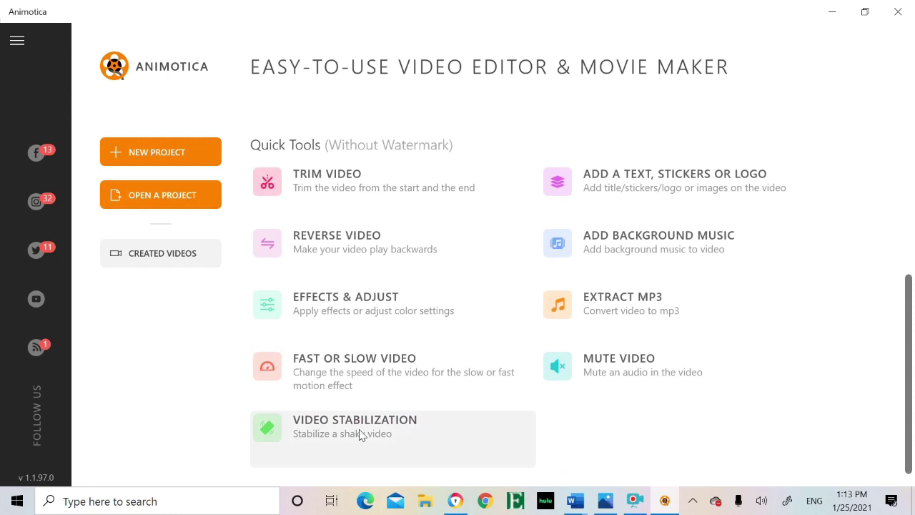